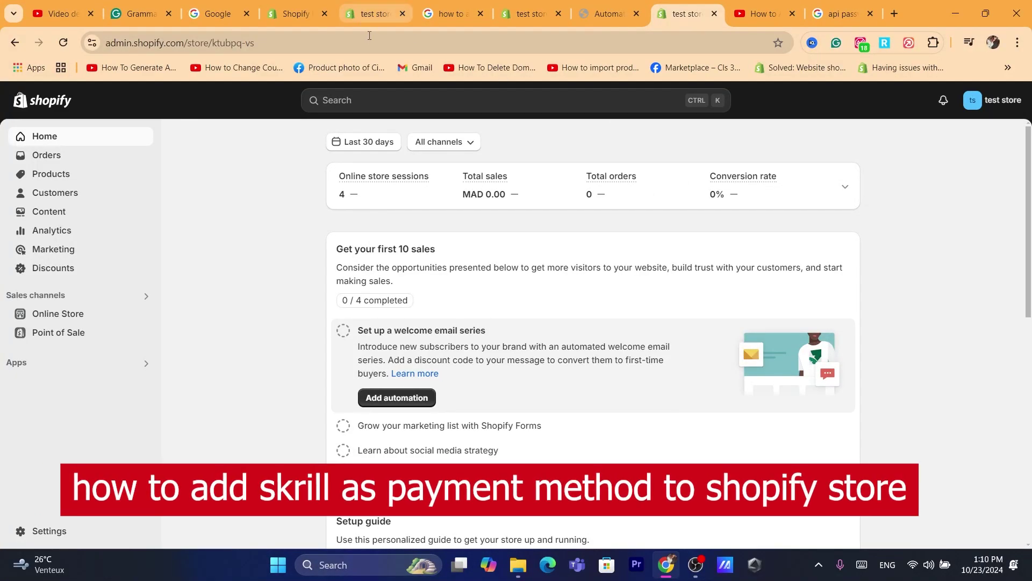
Select the store admin web address on the Shopify Home dashboard.
{"action": "left_click", "coordinate": [369, 36]}
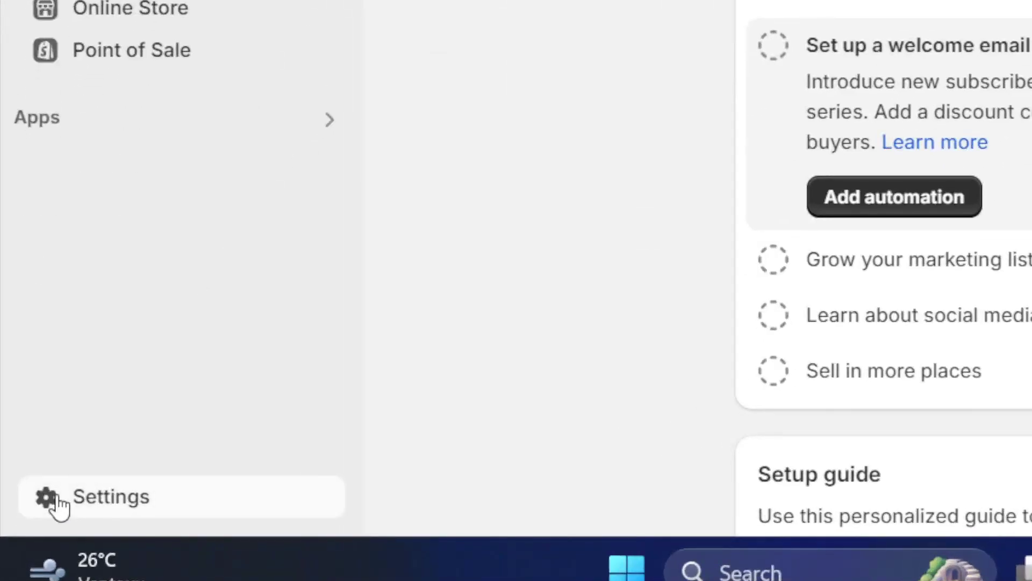
Go from the store settings to the Payments settings page.
{"action": "left_click", "coordinate": [37, 529]}
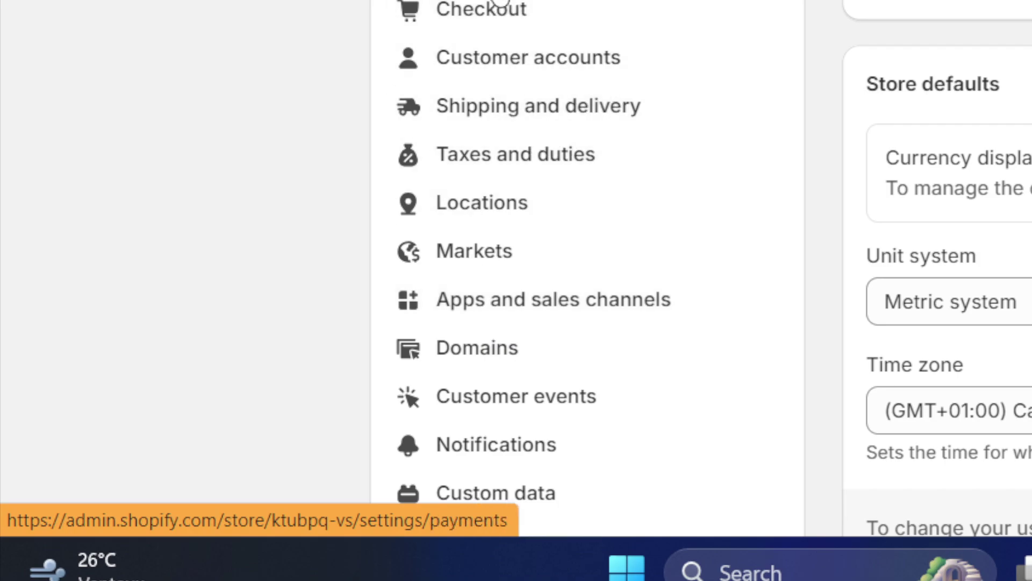
{"action": "left_click", "coordinate": [500, 4]}
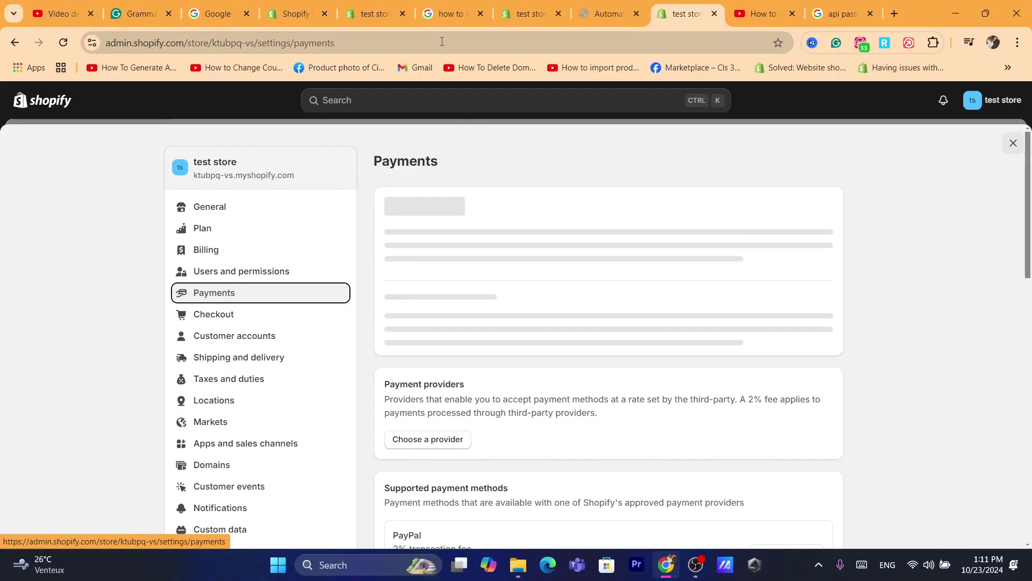
{"action": "key", "text": "ctrl+l"}
{"action": "type", "text": "s"}
{"action": "left_click", "coordinate": [514, 322]}
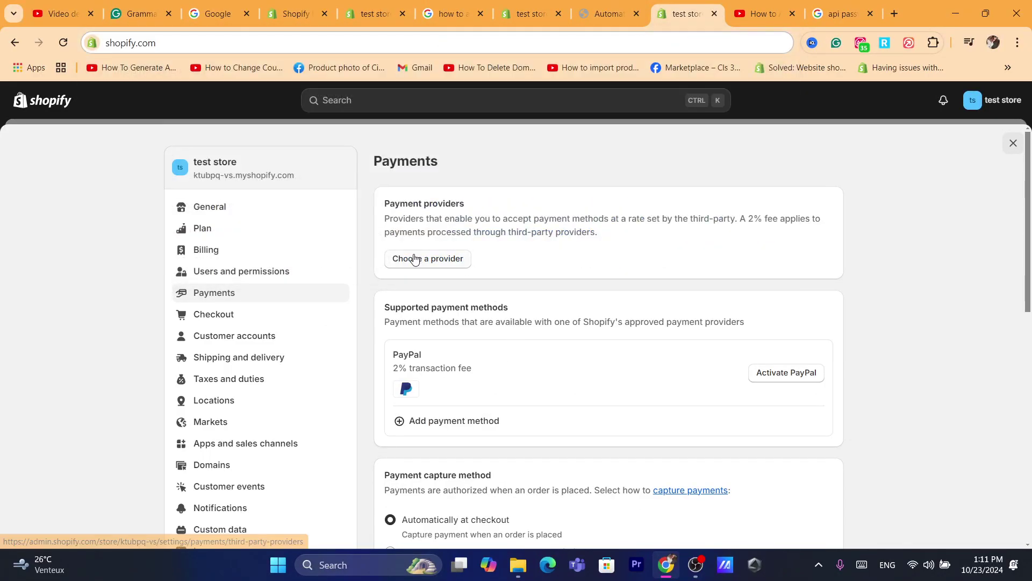
Review the Payment providers and Supported payment methods sections, including PayPal's fee details.
{"action": "left_click_drag", "start_coordinate": [376, 207], "coordinate": [454, 218]}
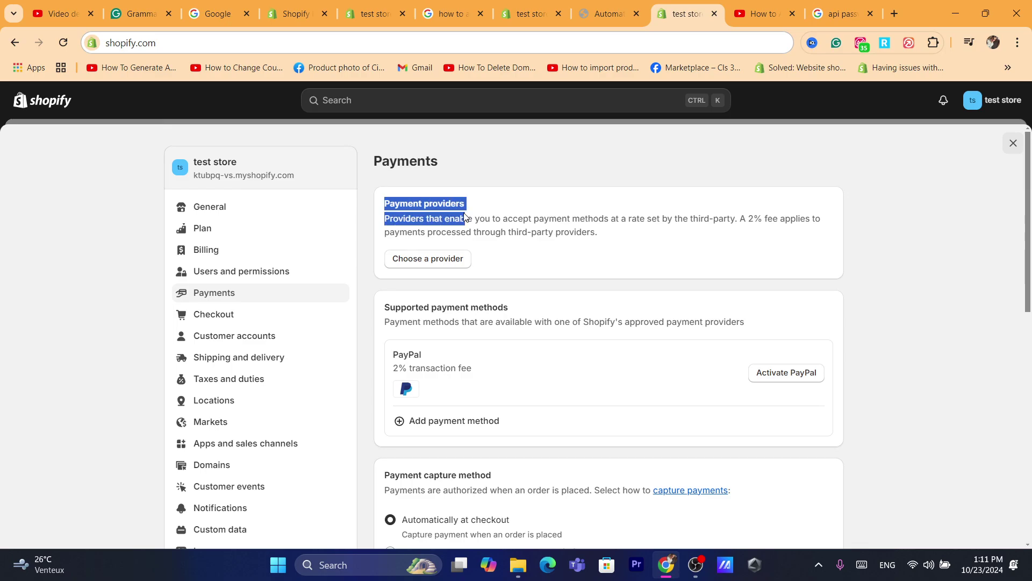
{"action": "left_click", "coordinate": [467, 216]}
{"action": "triple_click", "coordinate": [500, 212]}
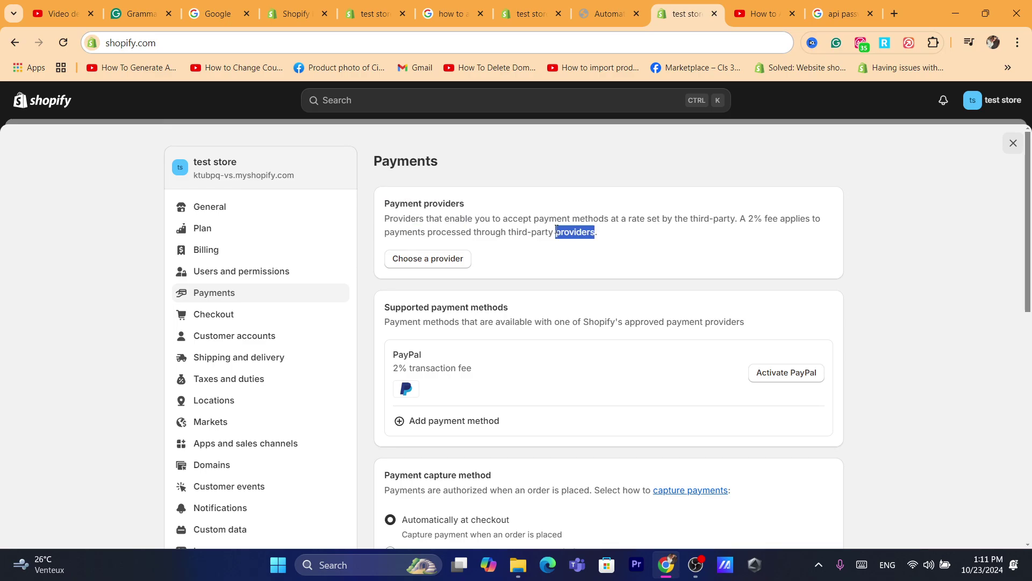
{"action": "triple_click", "coordinate": [556, 231]}
{"action": "triple_click", "coordinate": [420, 304]}
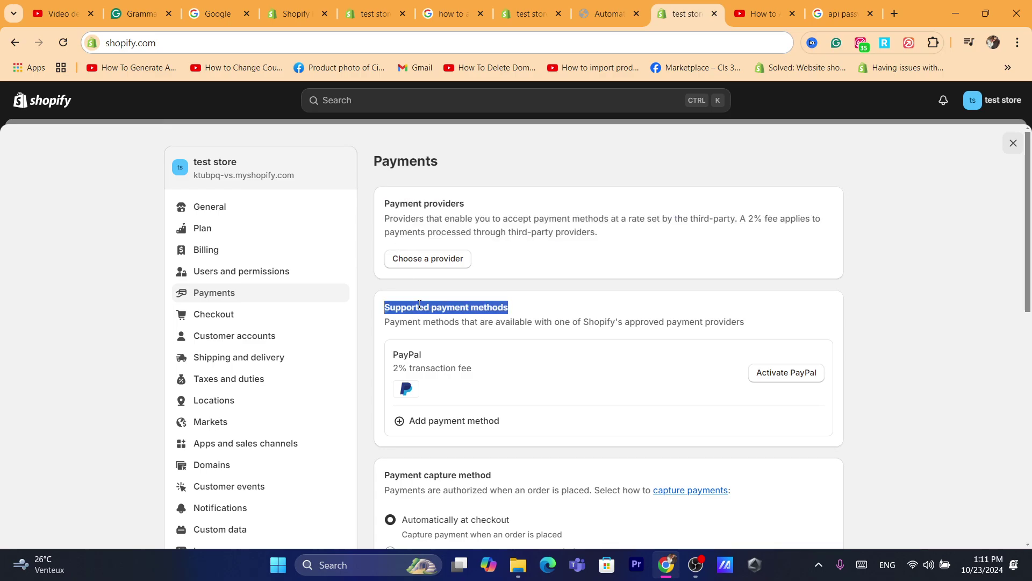
{"action": "left_click", "coordinate": [382, 305]}
{"action": "left_click_drag", "start_coordinate": [382, 305], "coordinate": [505, 307]}
{"action": "left_click", "coordinate": [503, 307]}
{"action": "triple_click", "coordinate": [473, 328]}
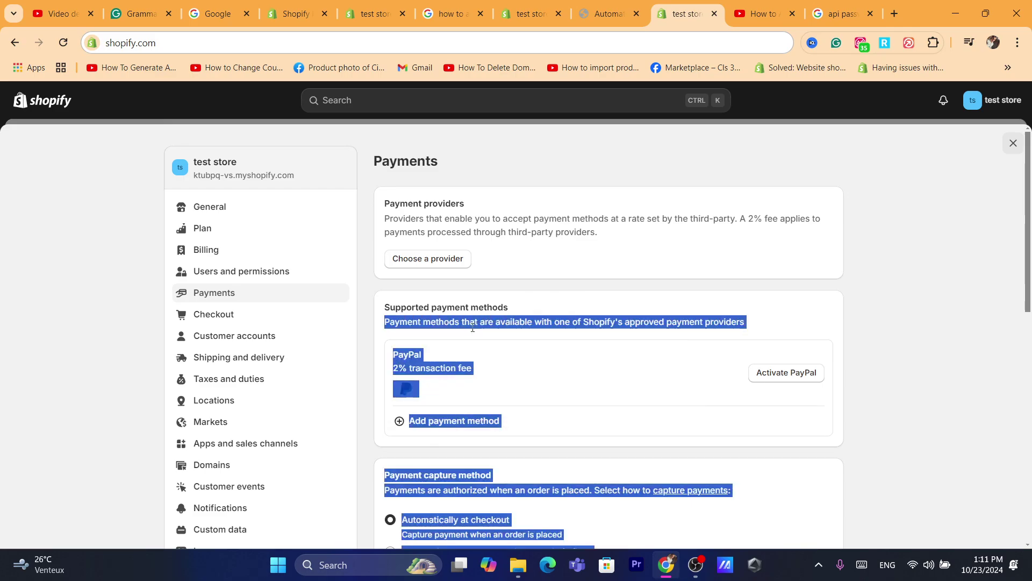
{"action": "left_click", "coordinate": [546, 325]}
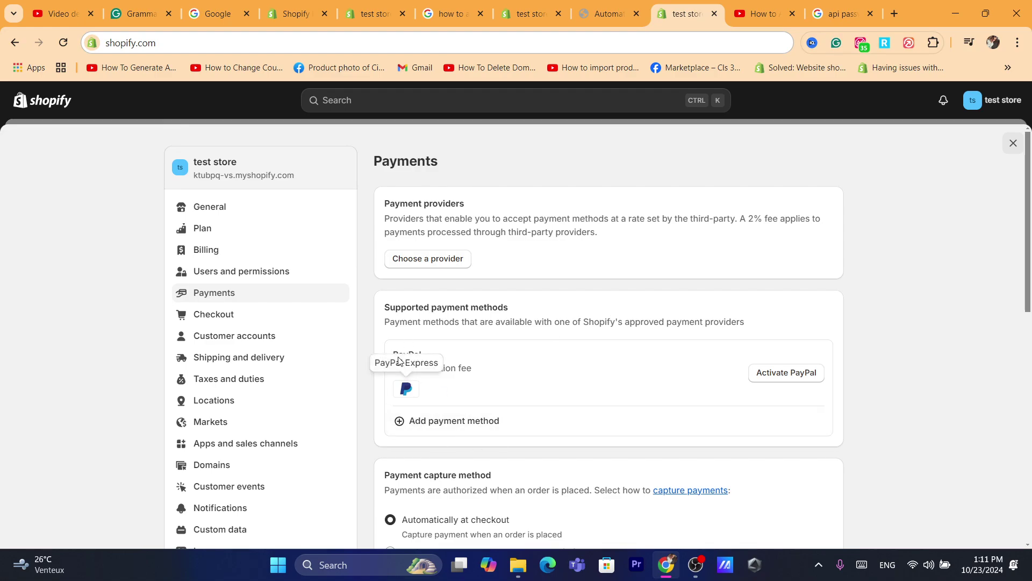
{"action": "left_click_drag", "start_coordinate": [387, 361], "coordinate": [449, 376]}
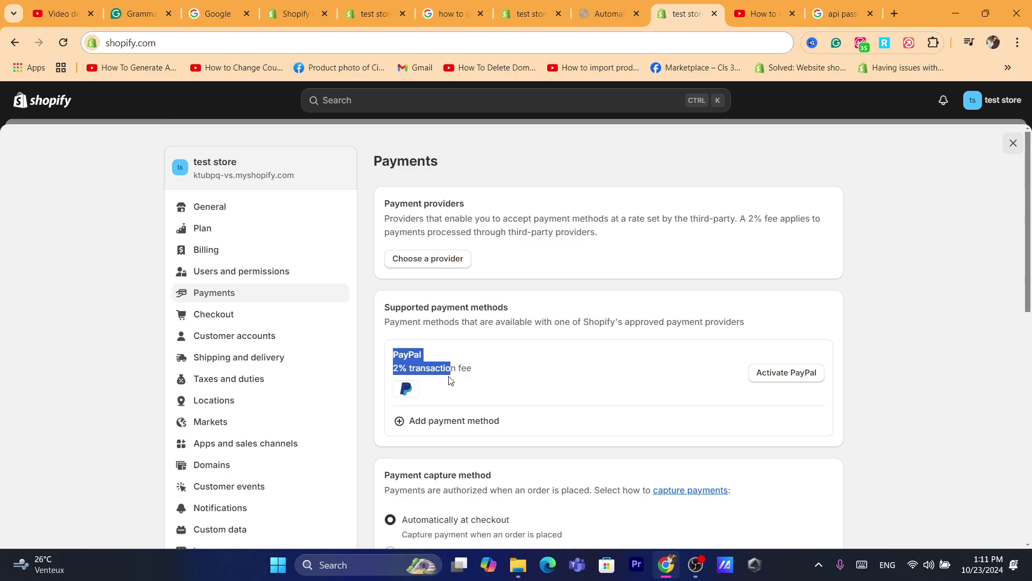
{"action": "left_click", "coordinate": [450, 379]}
Search payment providers for 'sk' and choose Skrill Official from the matches.
{"action": "left_click", "coordinate": [438, 422]}
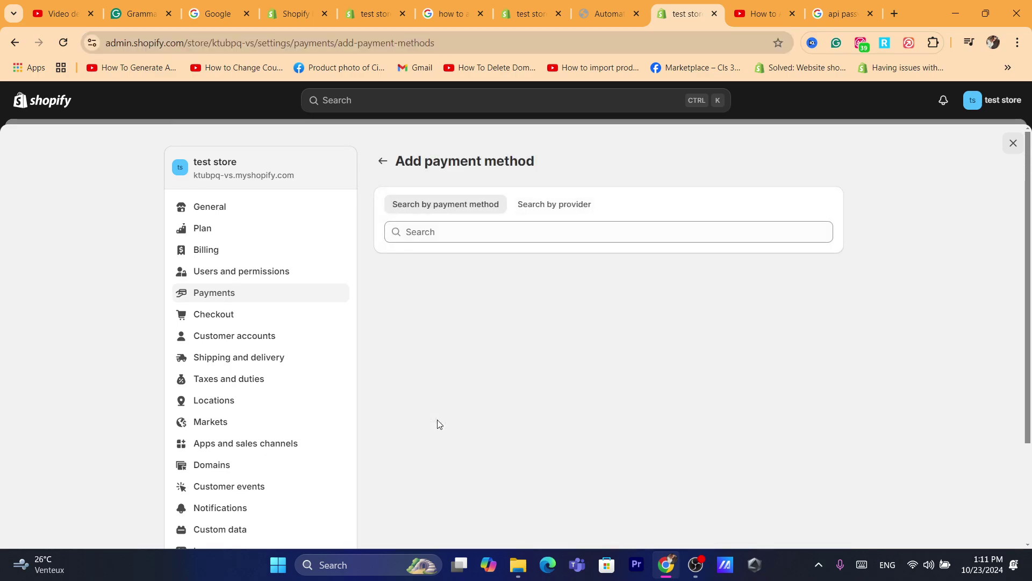
{"action": "left_click", "coordinate": [421, 226]}
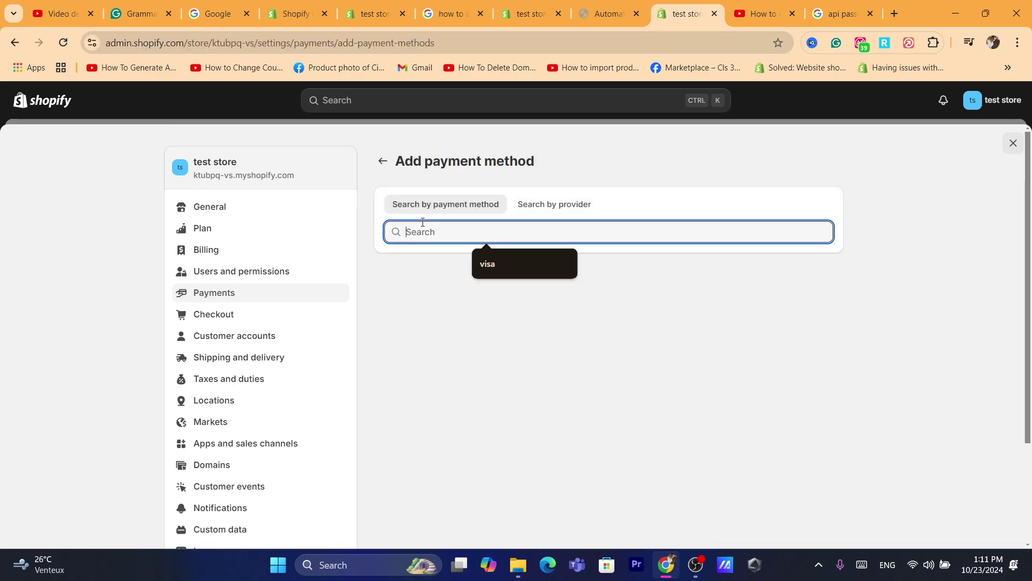
{"action": "left_click", "coordinate": [528, 204]}
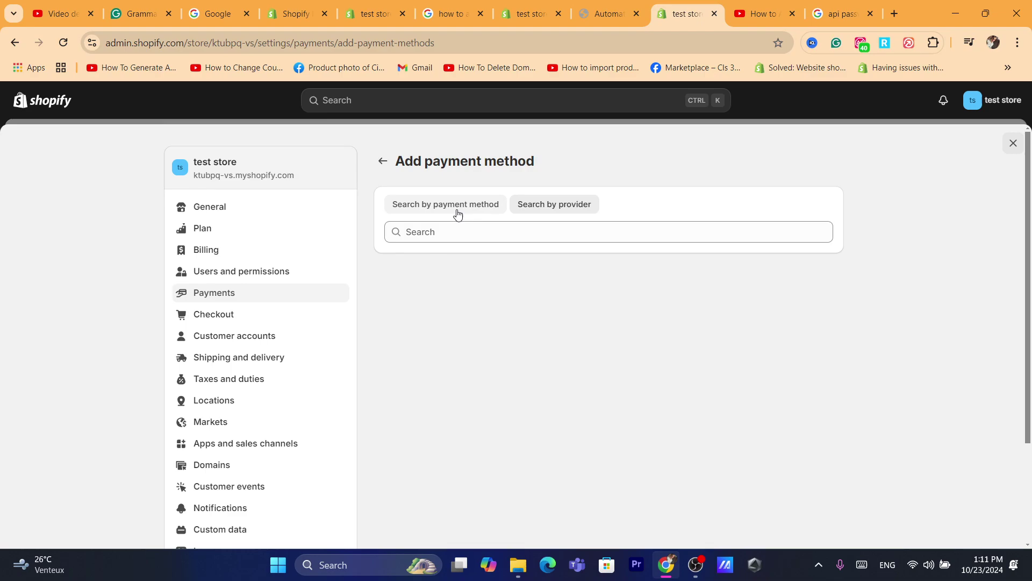
{"action": "left_click", "coordinate": [498, 230]}
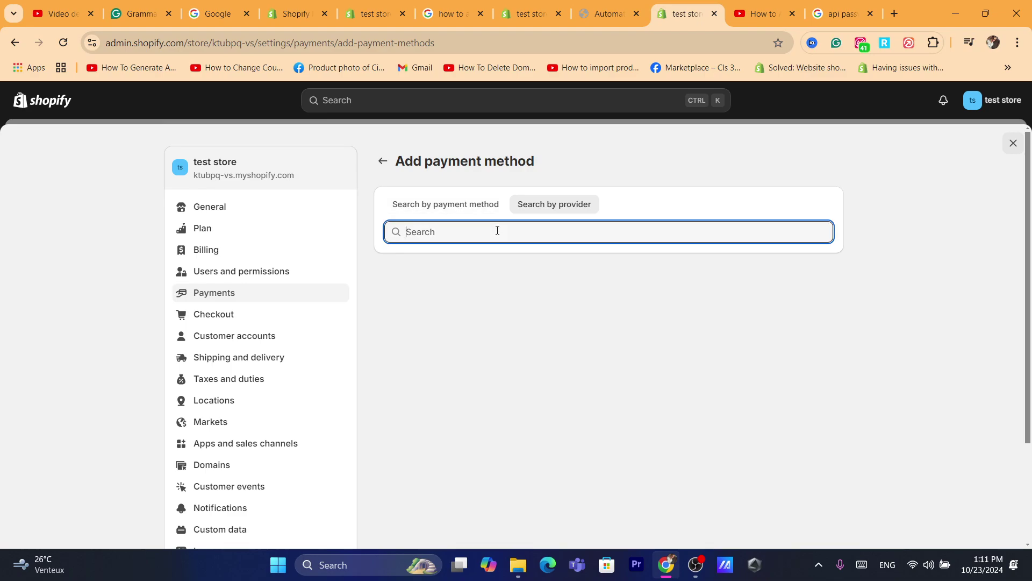
{"action": "type", "text": "sk"}
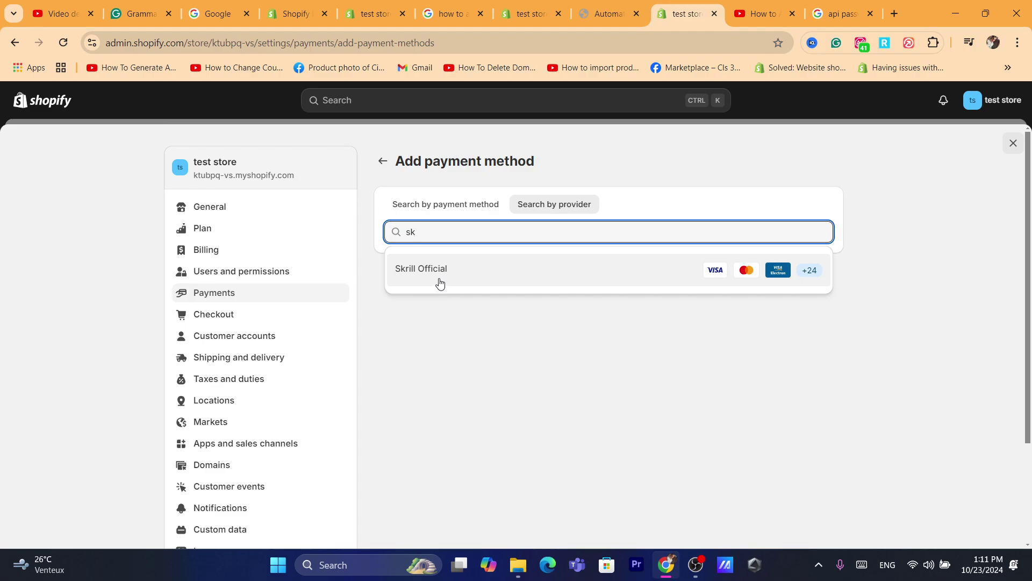
{"action": "left_click", "coordinate": [417, 283]}
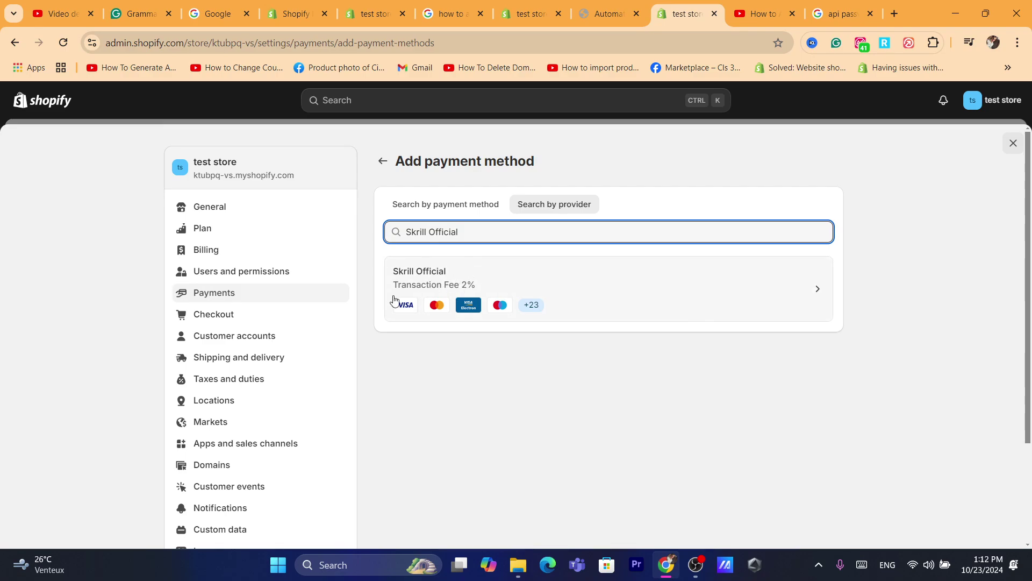
Open the Skrill Official provider details and read the redirect_uri error message.
{"action": "left_click", "coordinate": [425, 282]}
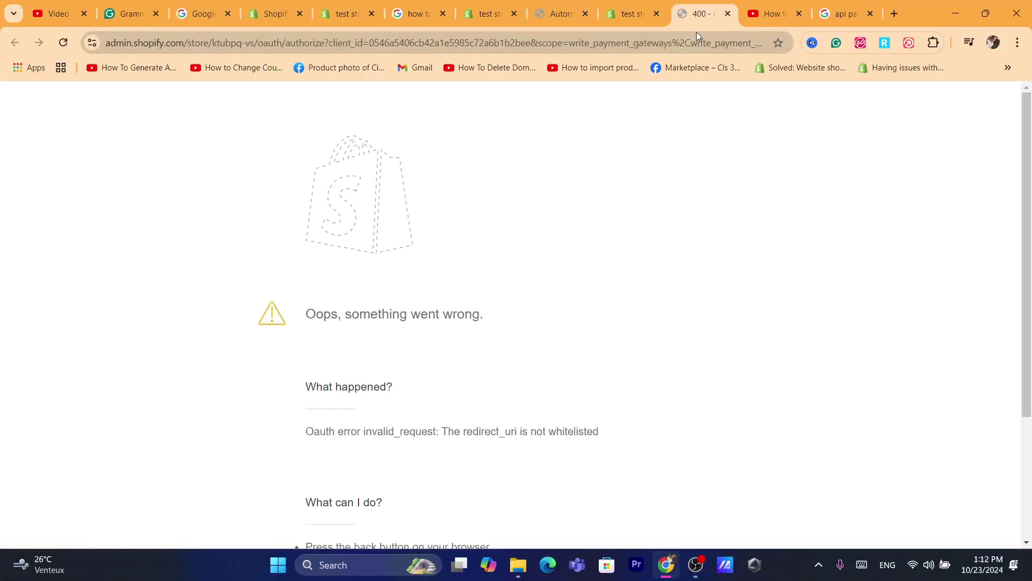
{"action": "left_click_drag", "start_coordinate": [359, 313], "coordinate": [793, 310]}
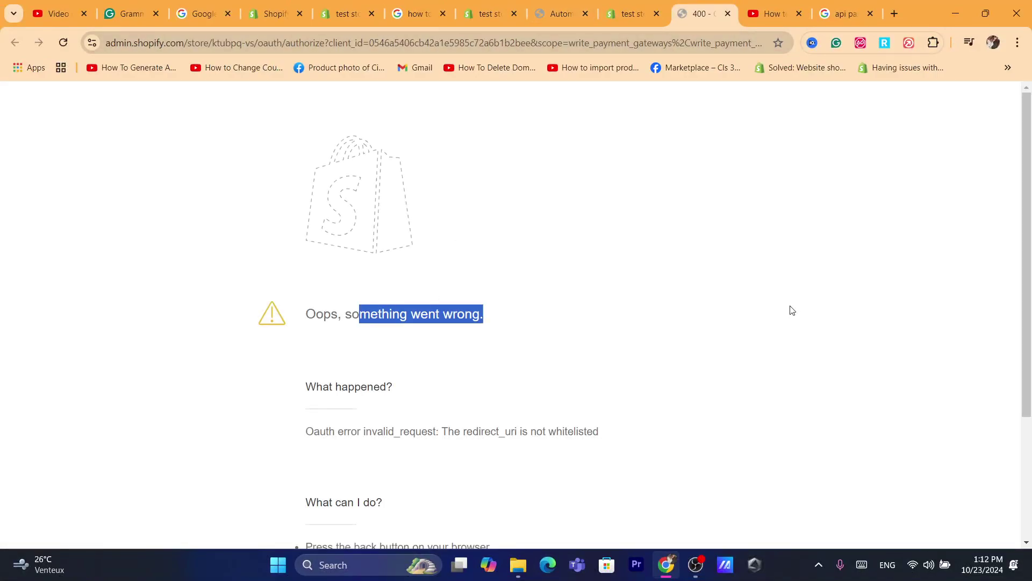
{"action": "scroll", "coordinate": [813, 317], "scroll_direction": "down", "scroll_amount": 3}
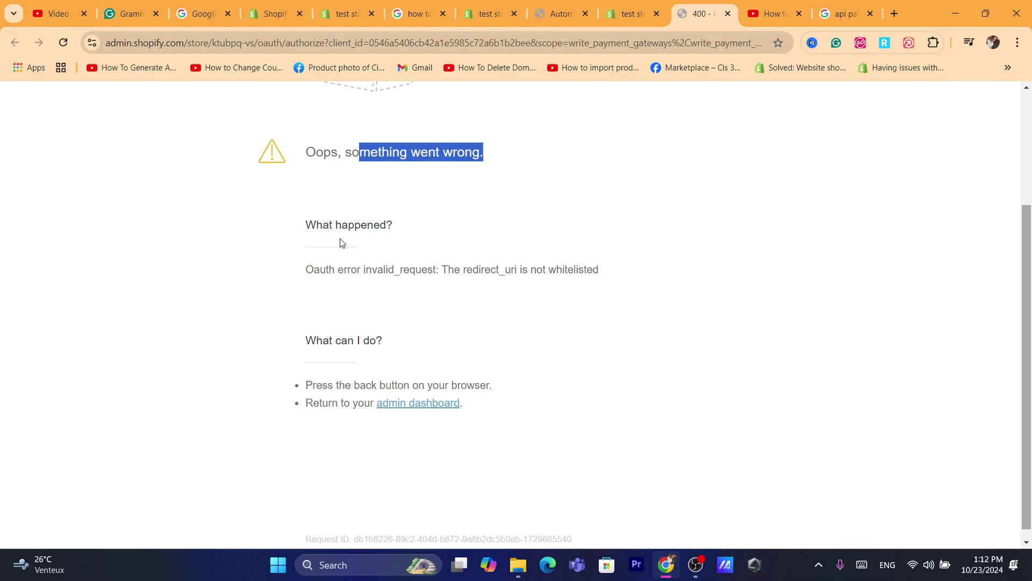
{"action": "left_click_drag", "start_coordinate": [600, 269], "coordinate": [496, 269]}
{"action": "left_click", "coordinate": [496, 269]}
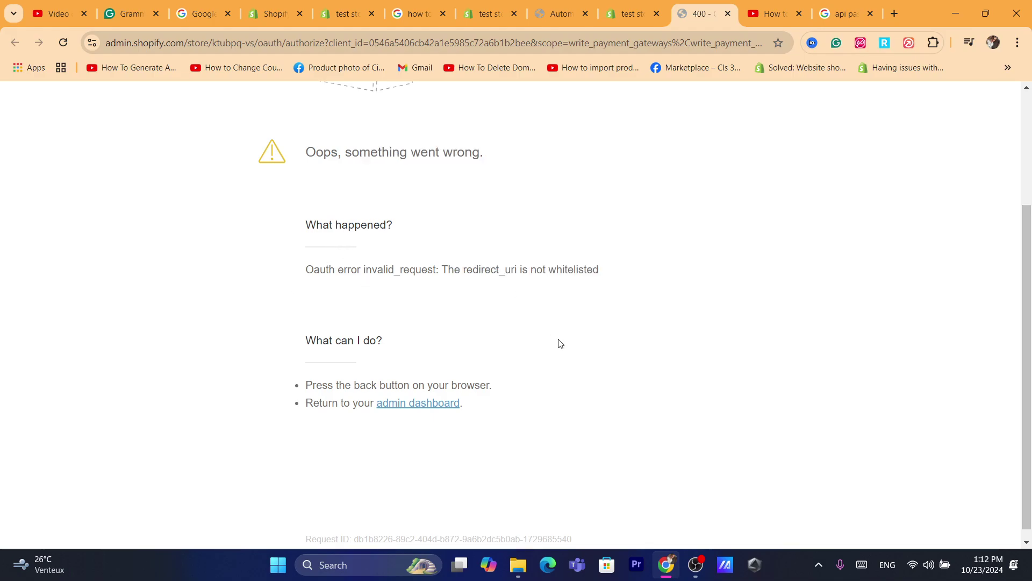
{"action": "left_click", "coordinate": [631, 13]}
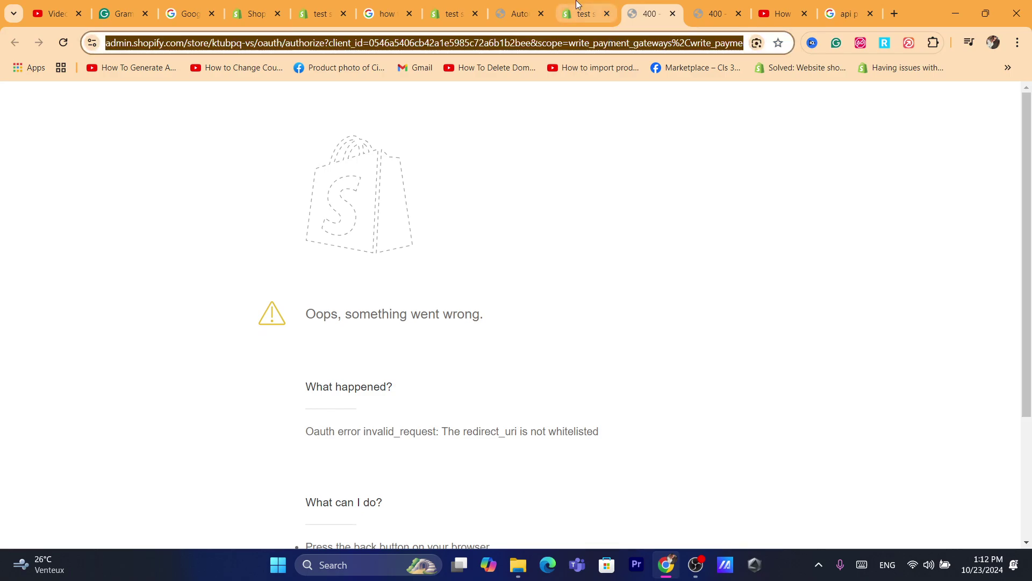
Reload the Skrill Official page, retry installation, and check the resulting error tab.
{"action": "left_click", "coordinate": [585, 13]}
{"action": "left_click", "coordinate": [61, 50]}
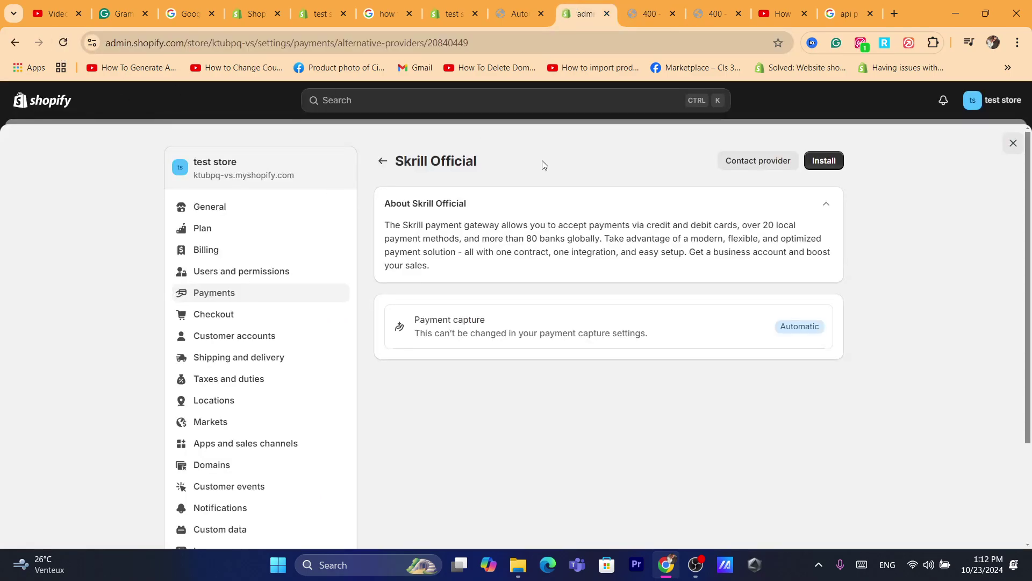
{"action": "left_click", "coordinate": [823, 161]}
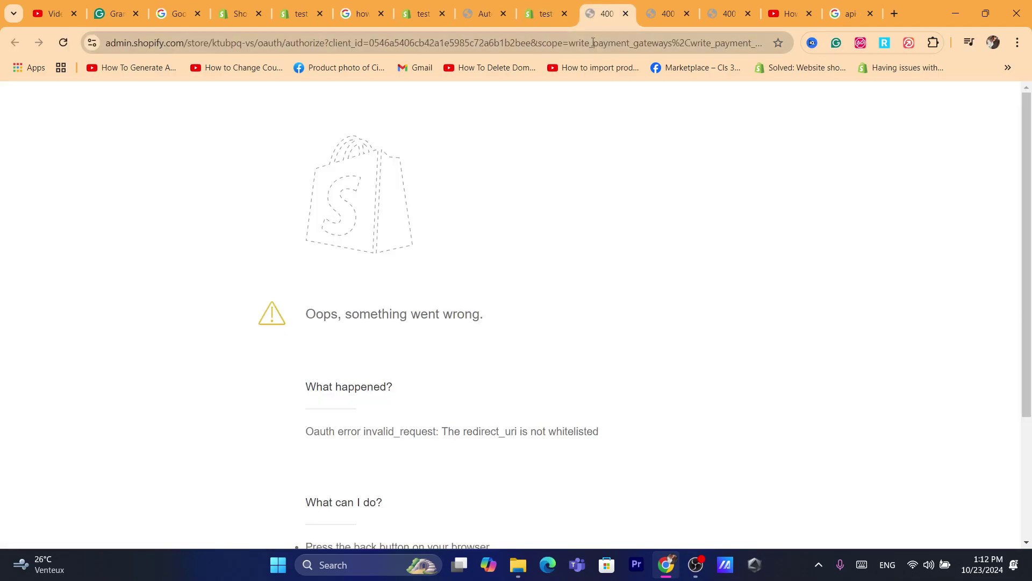
{"action": "scroll", "coordinate": [558, 129], "scroll_direction": "down", "scroll_amount": 3}
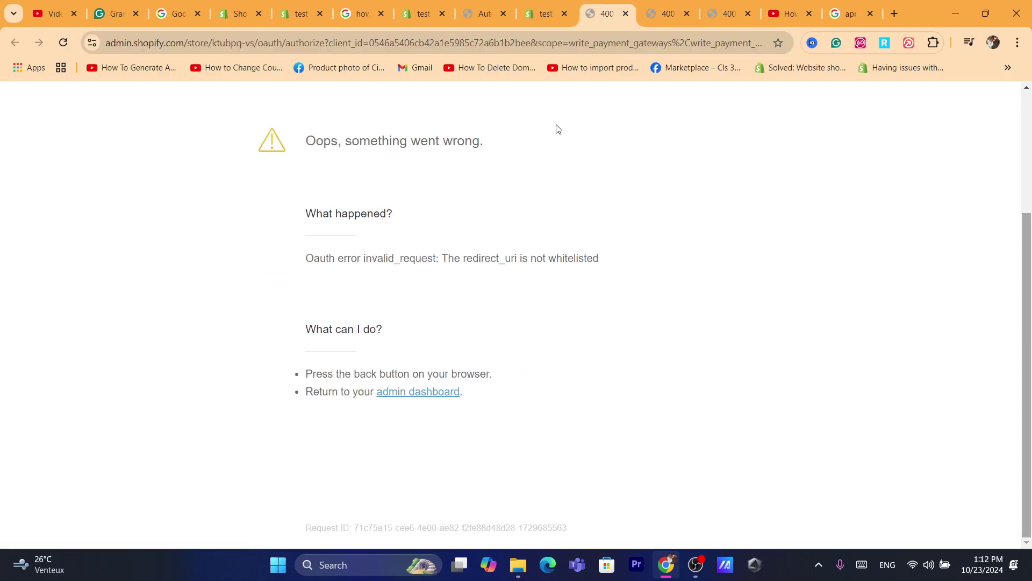
{"action": "left_click", "coordinate": [544, 11]}
{"action": "left_click", "coordinate": [609, 8]}
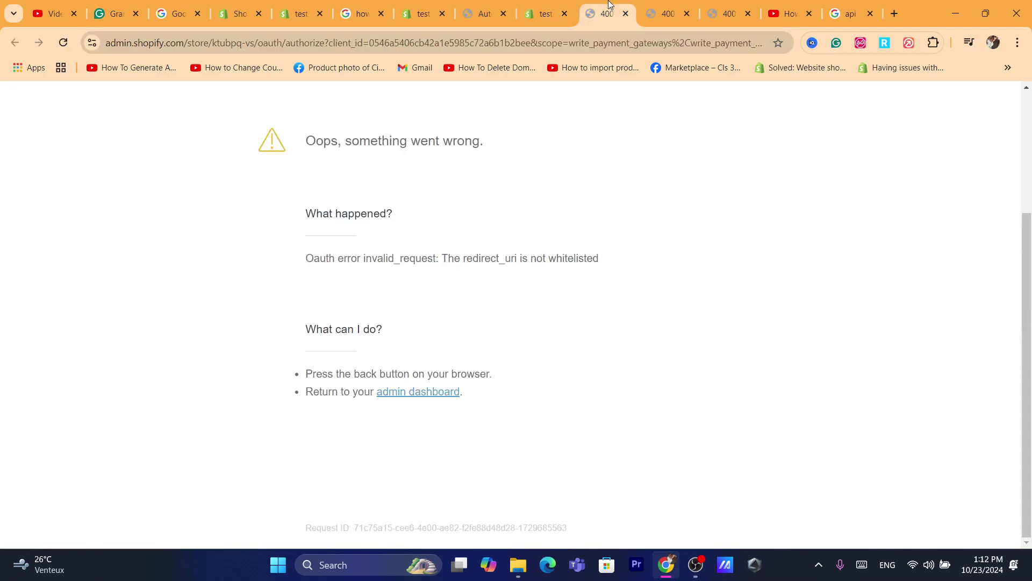
{"action": "left_click", "coordinate": [587, 43]}
{"action": "left_click", "coordinate": [544, 12]}
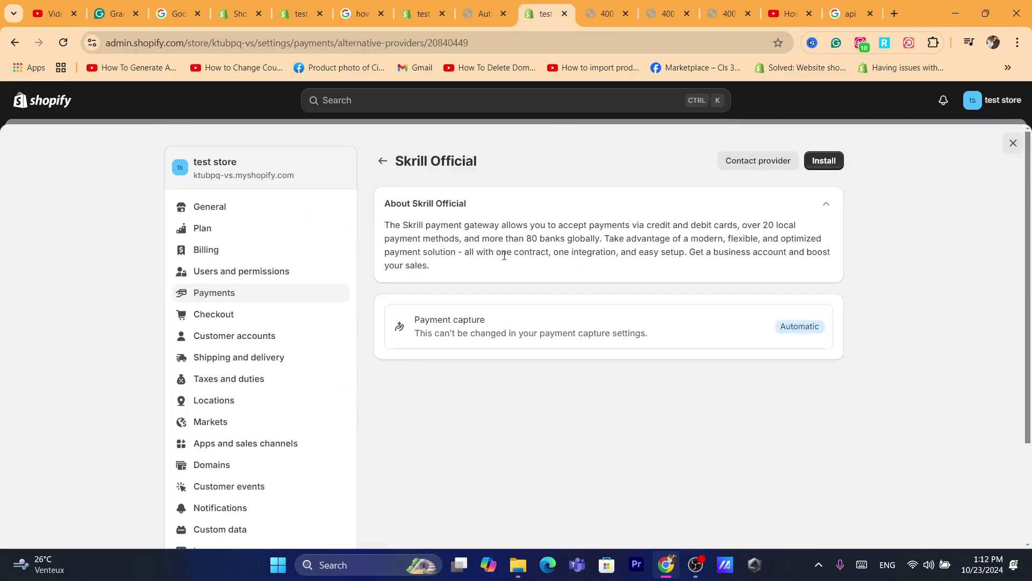
Review the 'api password skrill' results, then reach the 'how to add tracking to shopify store' results.
{"action": "left_click", "coordinate": [790, 14]}
{"action": "left_click", "coordinate": [850, 13]}
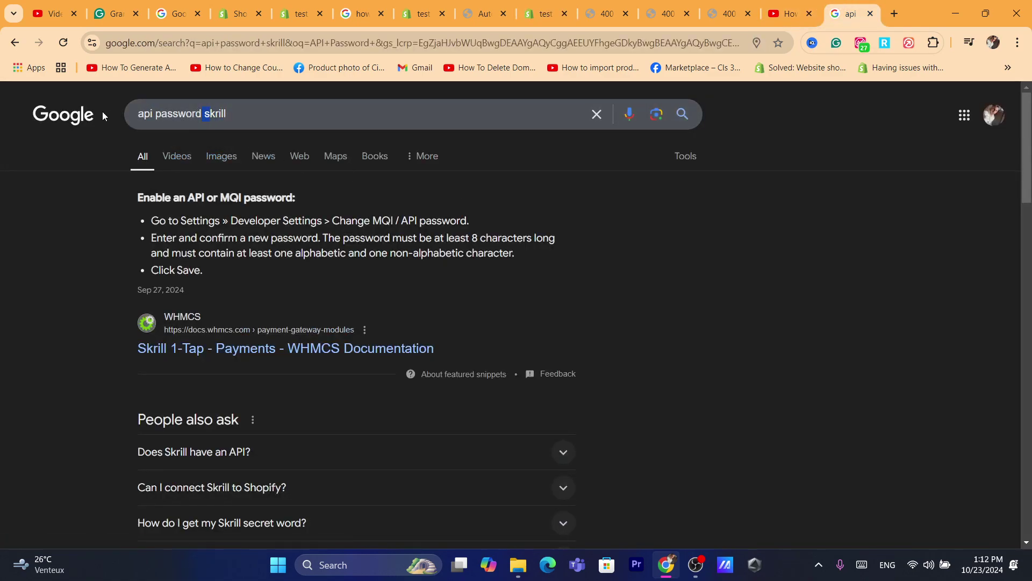
{"action": "left_click", "coordinate": [221, 120]}
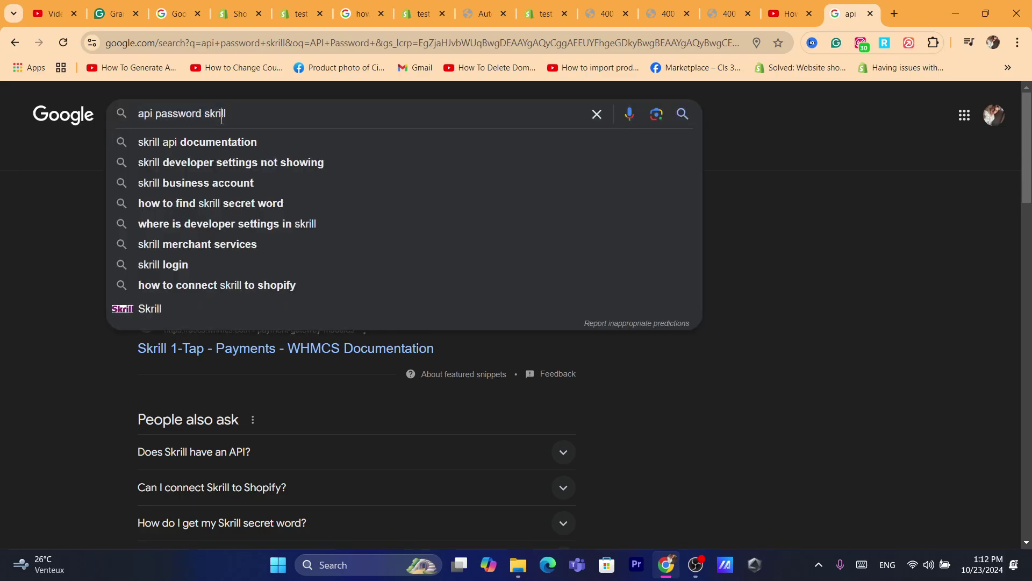
{"action": "left_click", "coordinate": [293, 13]}
{"action": "left_click", "coordinate": [371, 4]}
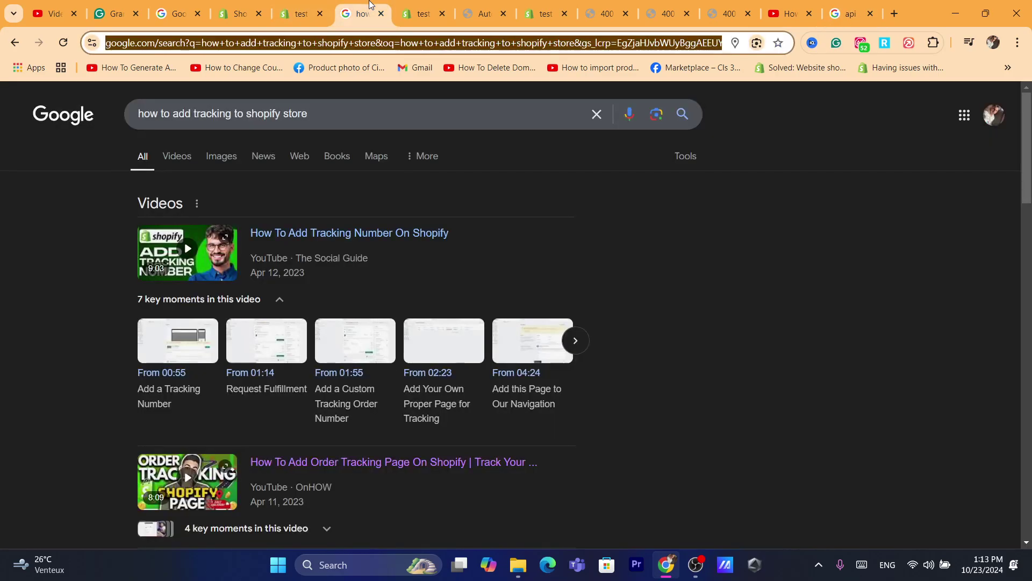
{"action": "left_click", "coordinate": [312, 4]}
{"action": "left_click", "coordinate": [258, 4]}
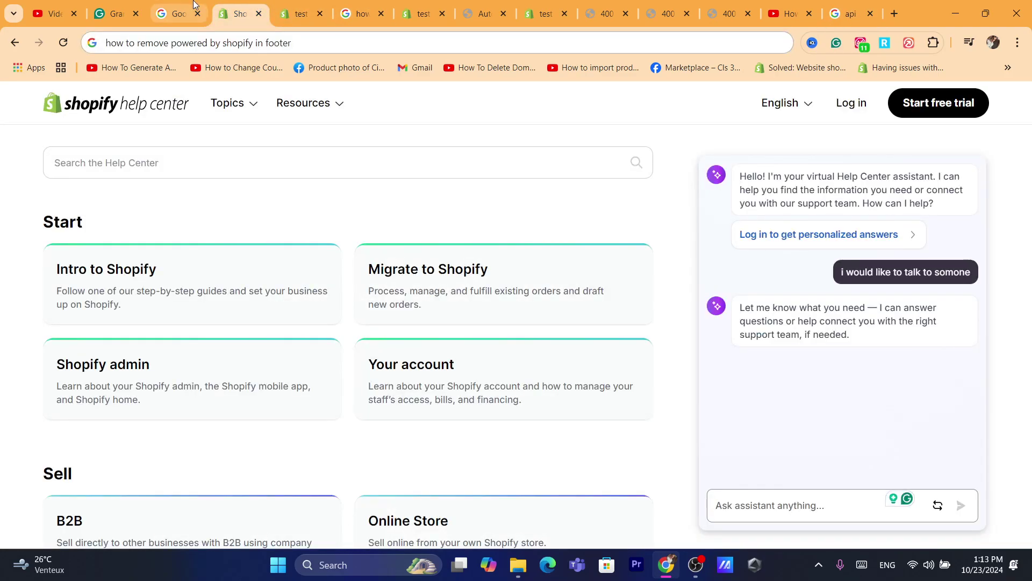
{"action": "left_click", "coordinate": [172, 5]}
{"action": "left_click", "coordinate": [344, 7]}
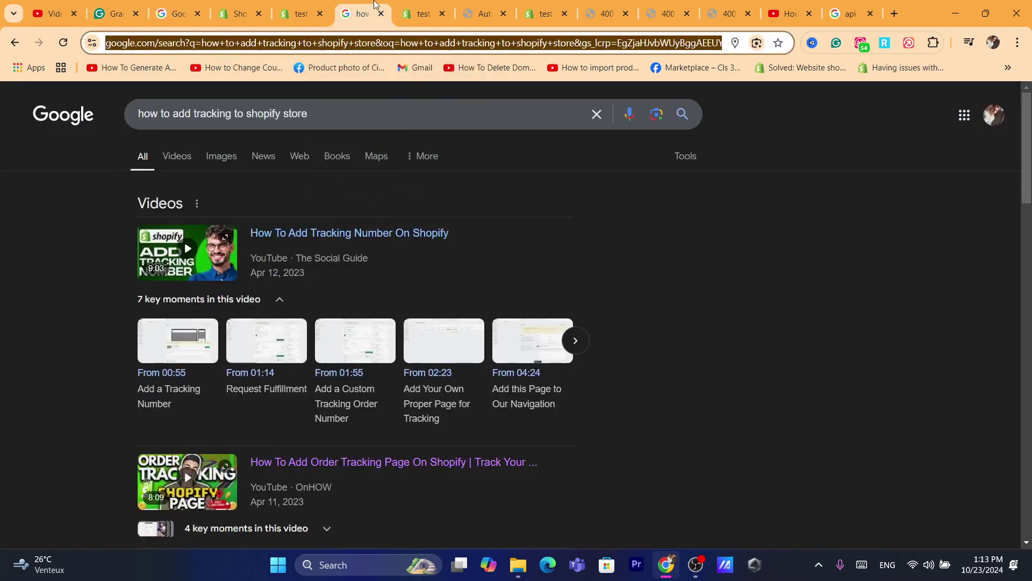
Cycle through the open tabs to the 'api password skrill' search results.
{"action": "left_click", "coordinate": [425, 4]}
{"action": "left_click", "coordinate": [468, 5]}
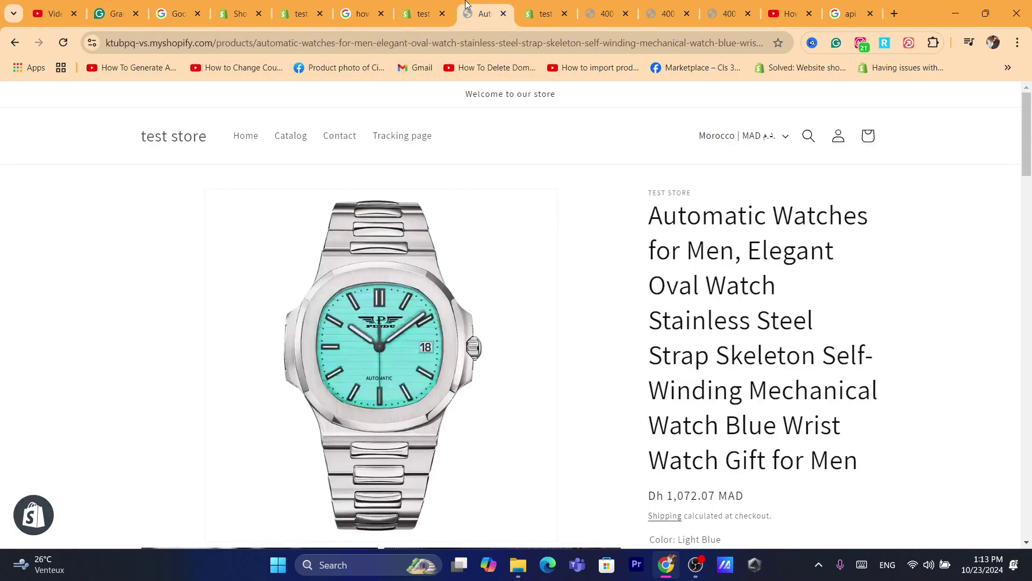
{"action": "left_click", "coordinate": [551, 4]}
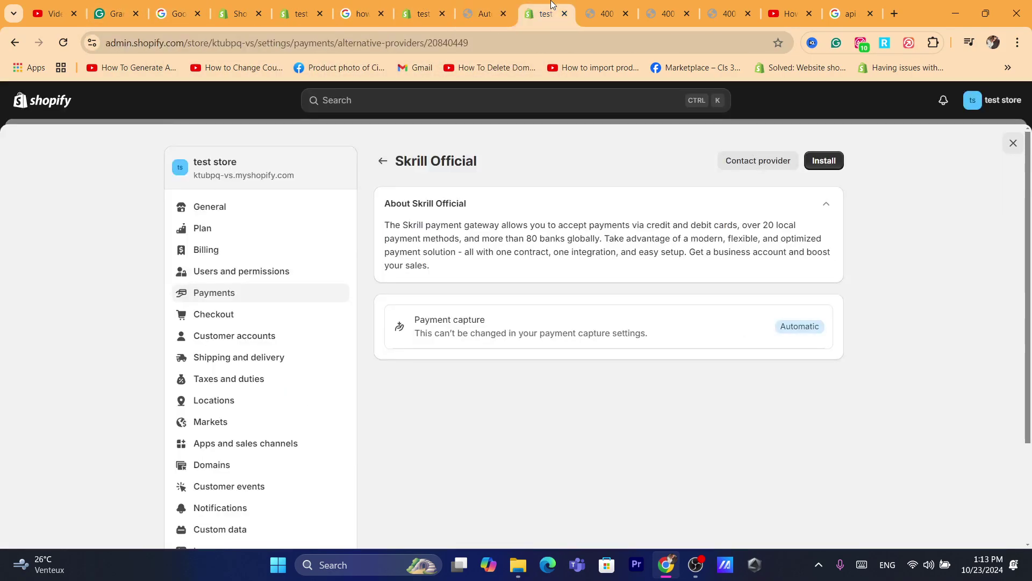
{"action": "left_click", "coordinate": [867, 4]}
Replace the search query with 'secret key skrill'.
{"action": "triple_click", "coordinate": [254, 115]}
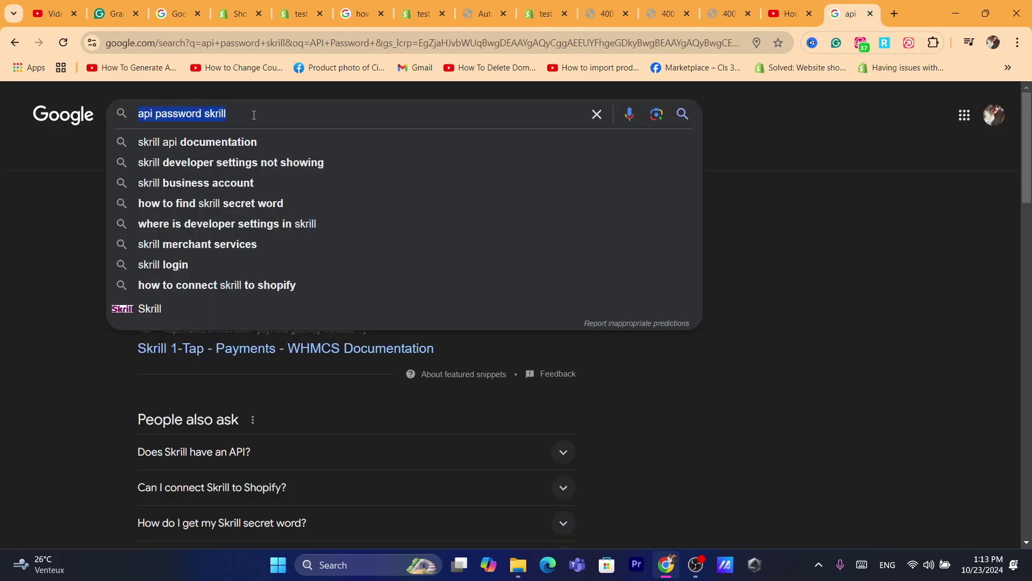
{"action": "left_click", "coordinate": [185, 115]}
{"action": "double_click", "coordinate": [199, 113]}
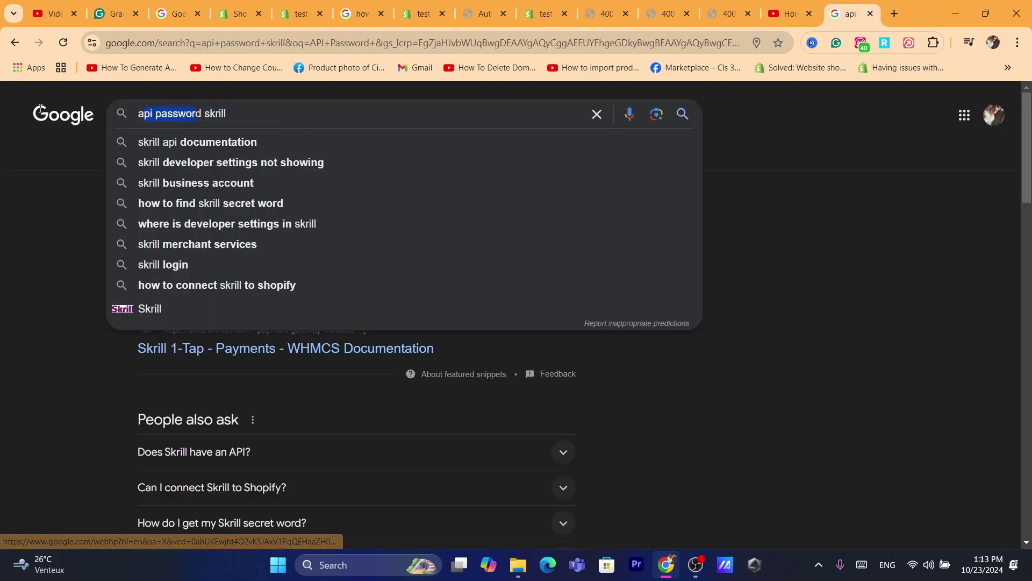
{"action": "key", "text": "BackSpace"}
{"action": "key", "text": "Escape"}
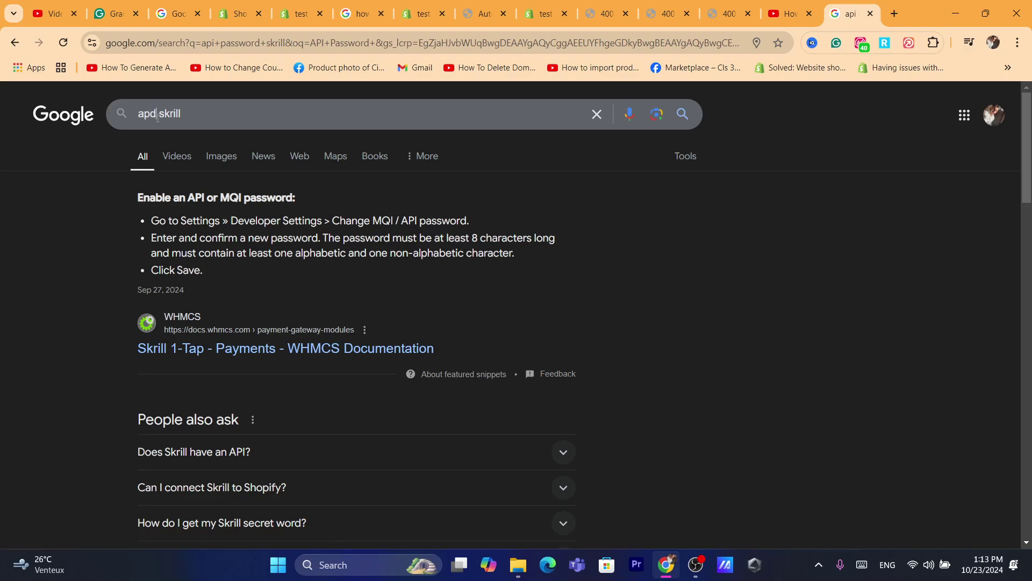
{"action": "key", "text": "Delete"}
{"action": "key", "text": "Delete"}
{"action": "key", "text": "Delete"}
{"action": "key", "text": "Delete"}
{"action": "key", "text": "Delete"}
{"action": "key", "text": "Delete"}
{"action": "key", "text": "Delete"}
{"action": "type", "text": "sec"}
{"action": "type", "text": "ure"}
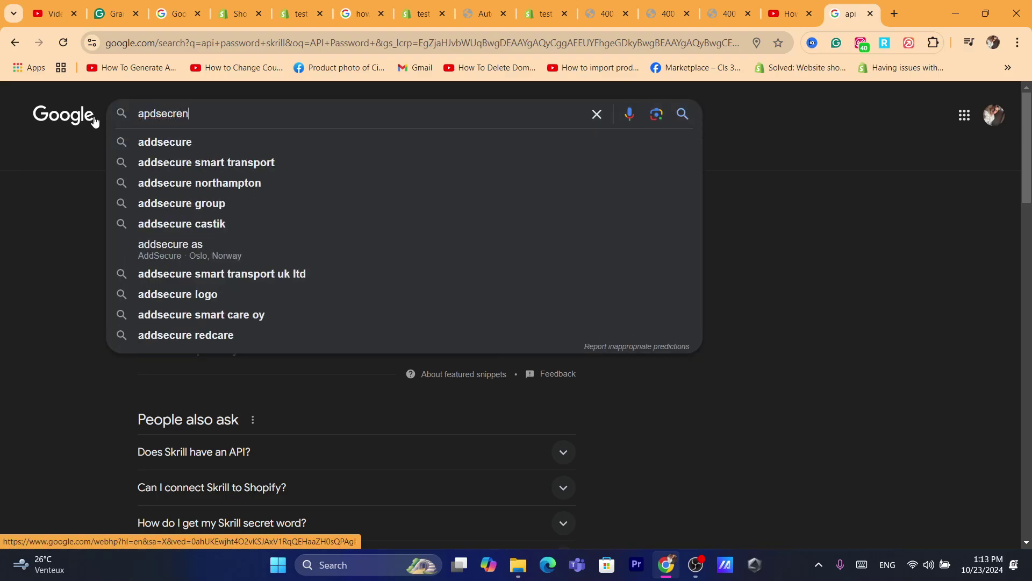
{"action": "key", "text": "BackSpace"}
{"action": "key", "text": "BackSpace"}
{"action": "key", "text": "BackSpace"}
{"action": "key", "text": "BackSpace"}
{"action": "key", "text": "BackSpace"}
{"action": "key", "text": "BackSpace"}
{"action": "key", "text": "BackSpace"}
{"action": "key", "text": "BackSpace"}
{"action": "key", "text": "BackSpace"}
{"action": "type", "text": "se"}
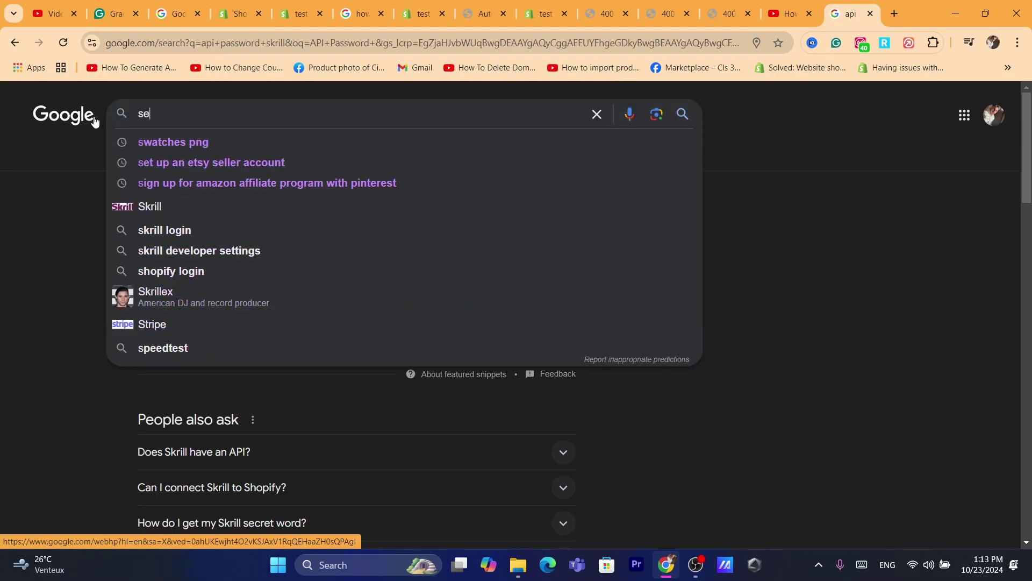
{"action": "type", "text": "cret"}
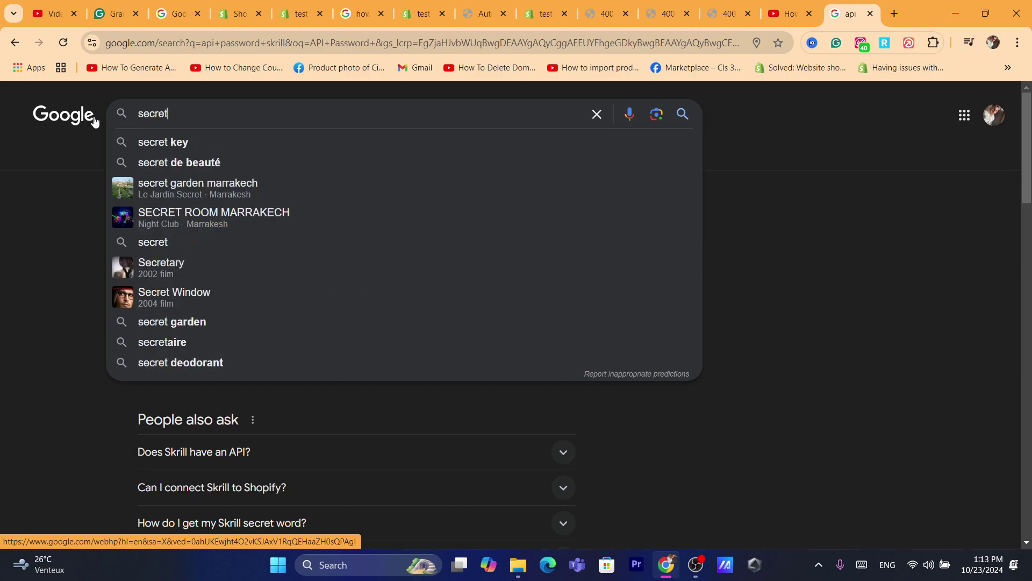
{"action": "type", "text": " key skrip"}
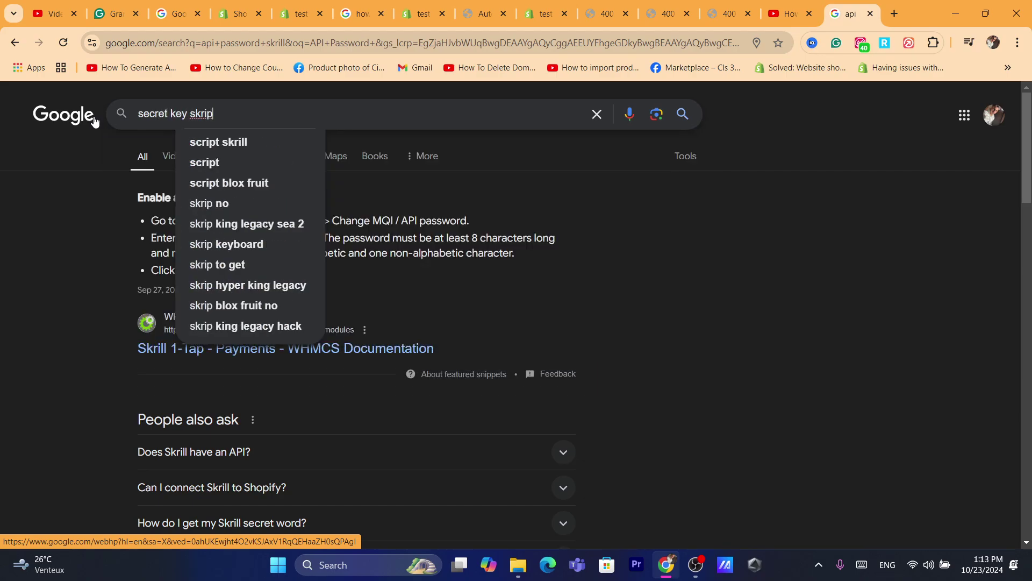
{"action": "key", "text": "BackSpace"}
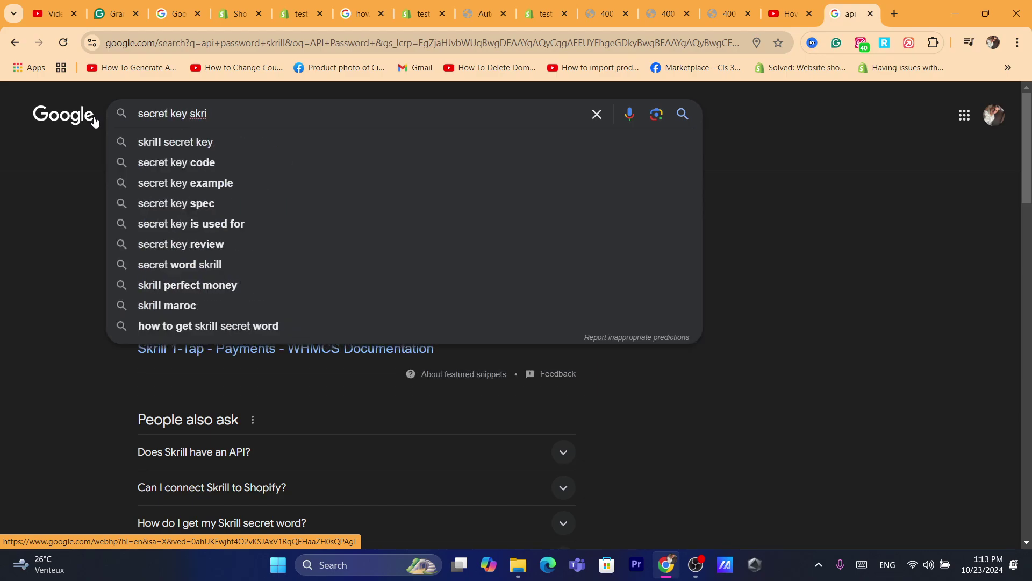
{"action": "key", "text": "BackSpace"}
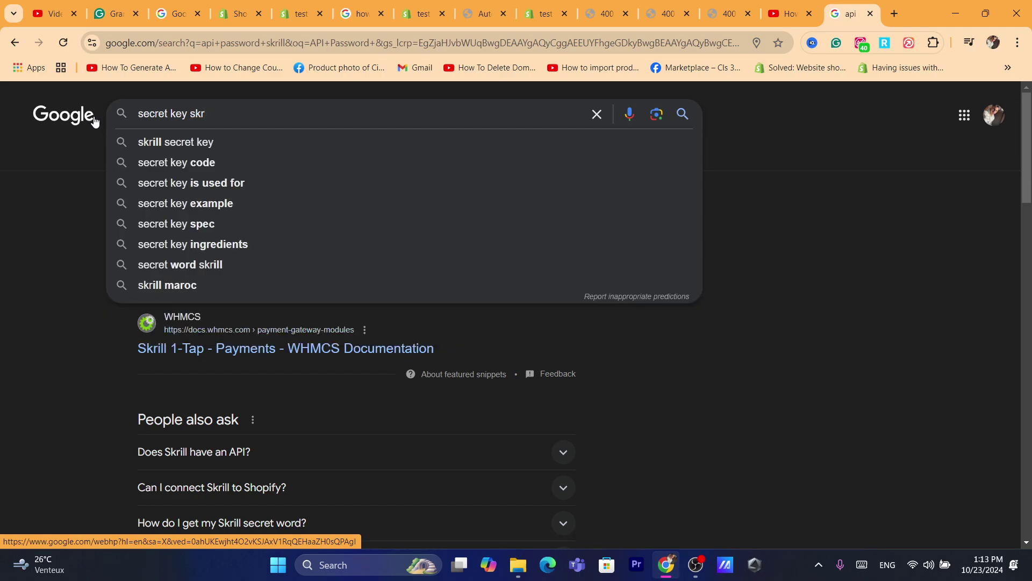
{"action": "type", "text": "ill"}
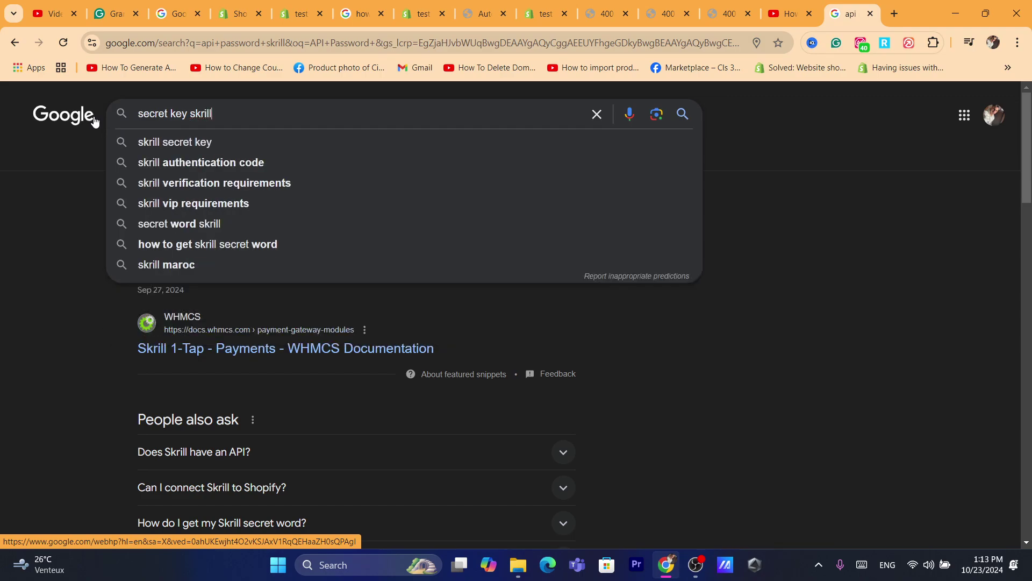
Search 'skrill secret key' and expand the 'How to get Skrill secret word?' answer.
{"action": "left_click", "coordinate": [201, 140]}
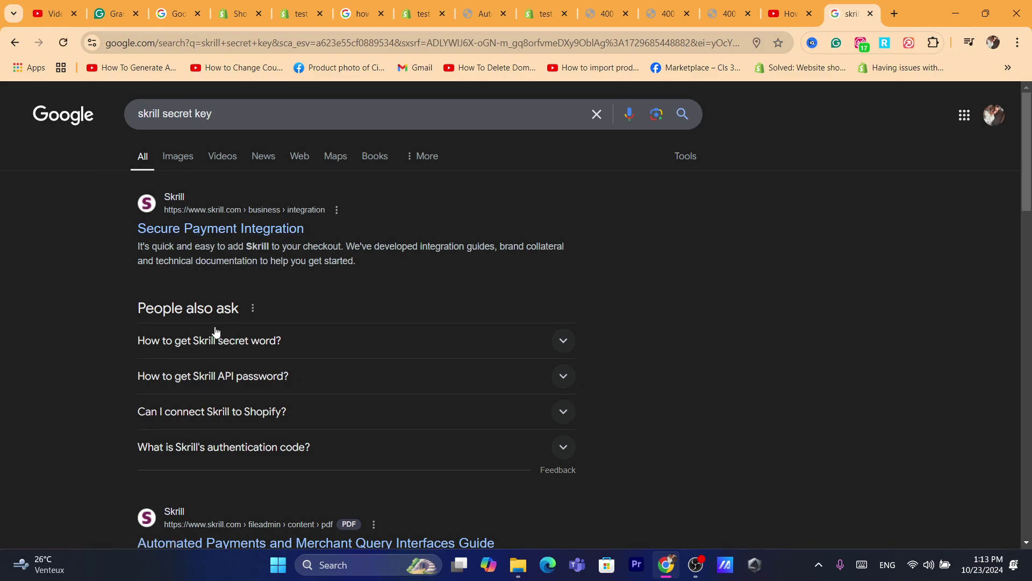
{"action": "left_click", "coordinate": [181, 344]}
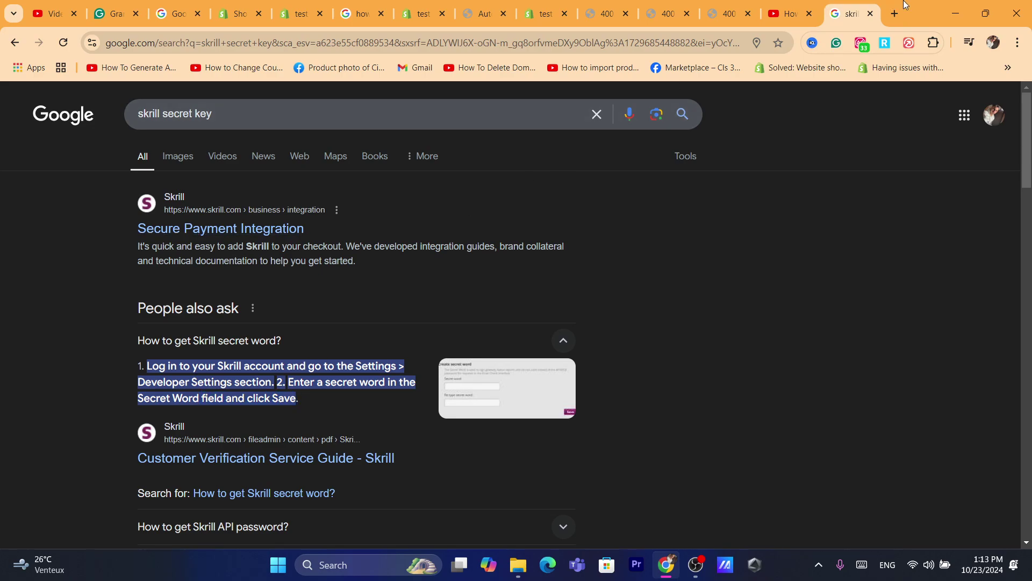
Search 'api password skrill' and read the first step and password length requirement.
{"action": "left_click", "coordinate": [660, 38]}
{"action": "type", "text": "a"}
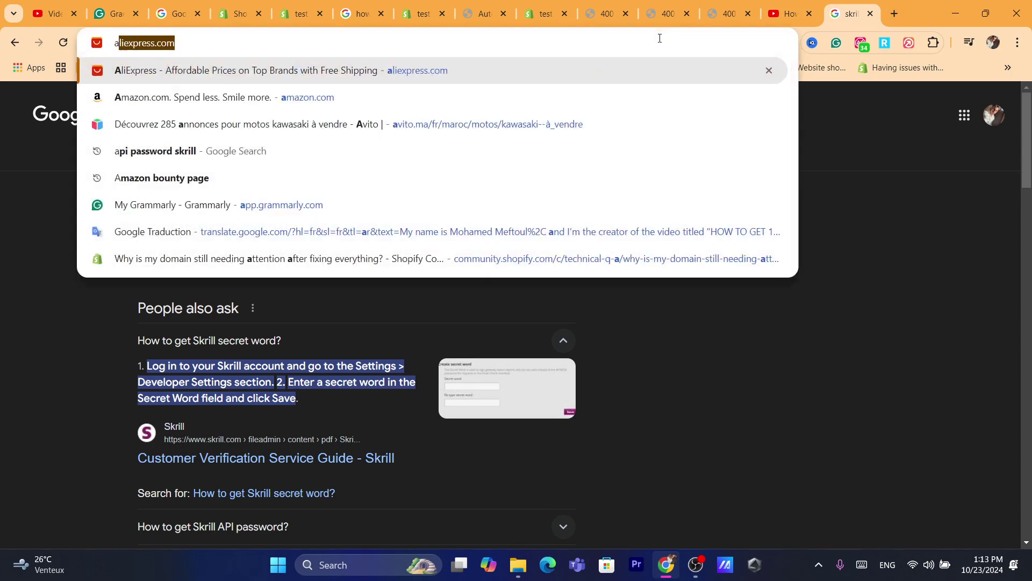
{"action": "type", "text": "pi"}
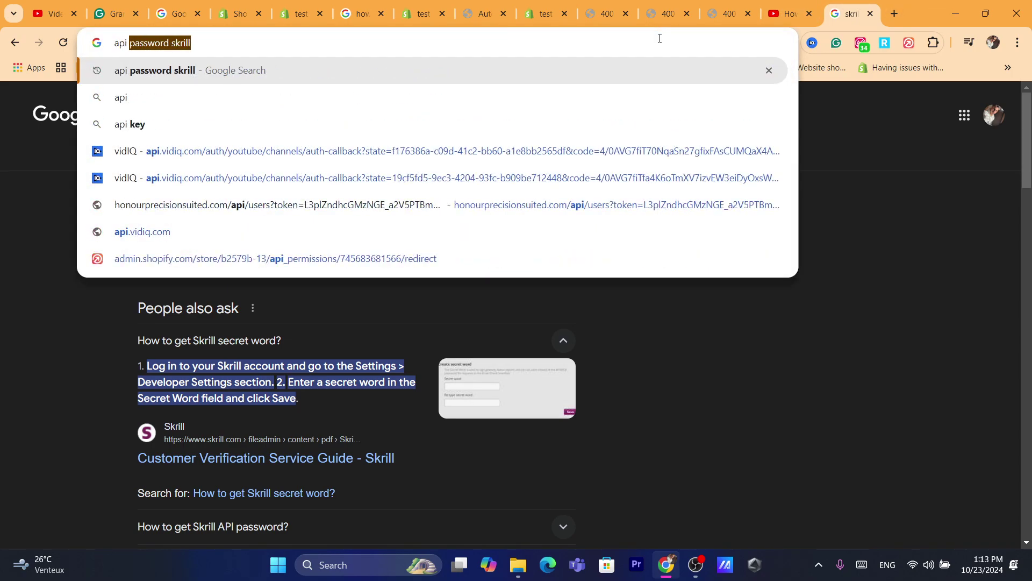
{"action": "key", "text": "Right"}
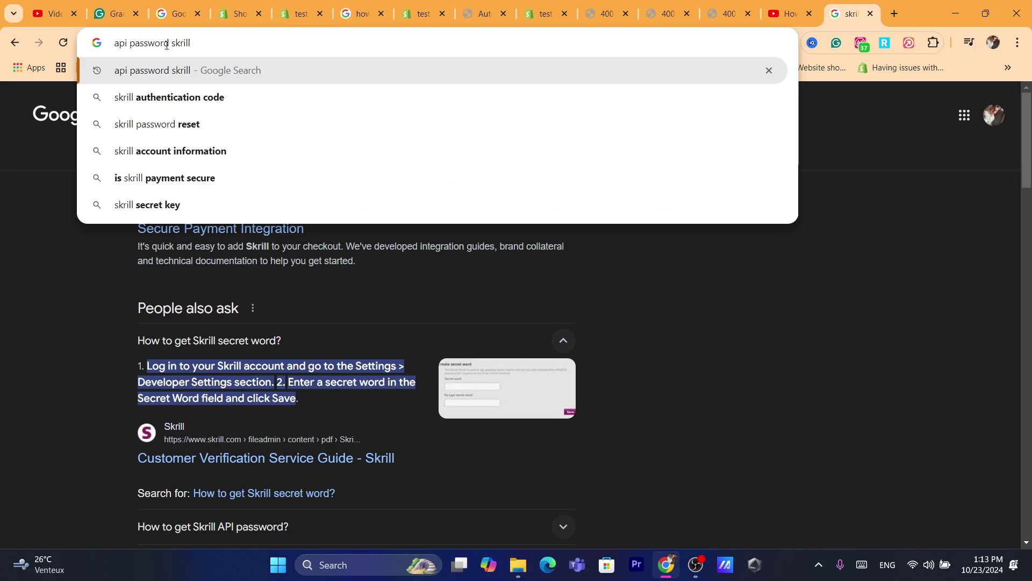
{"action": "key", "text": "Return"}
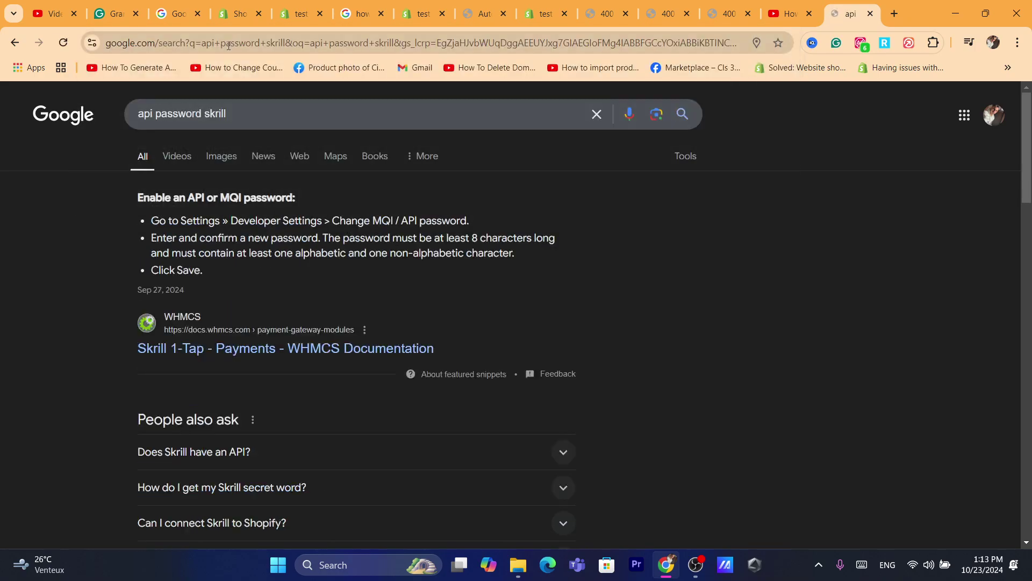
{"action": "left_click_drag", "start_coordinate": [152, 220], "coordinate": [359, 213]}
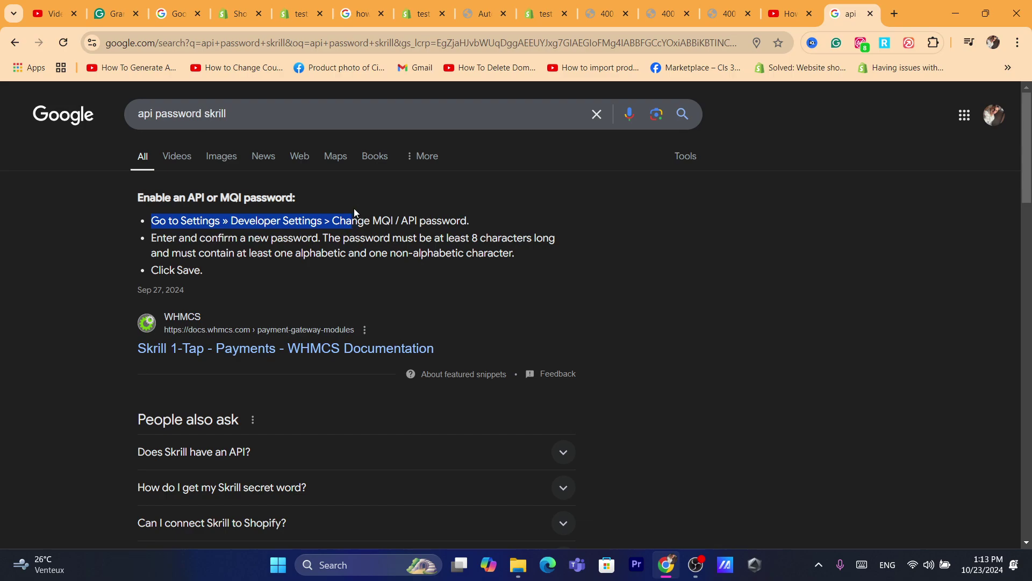
{"action": "left_click", "coordinate": [424, 217]}
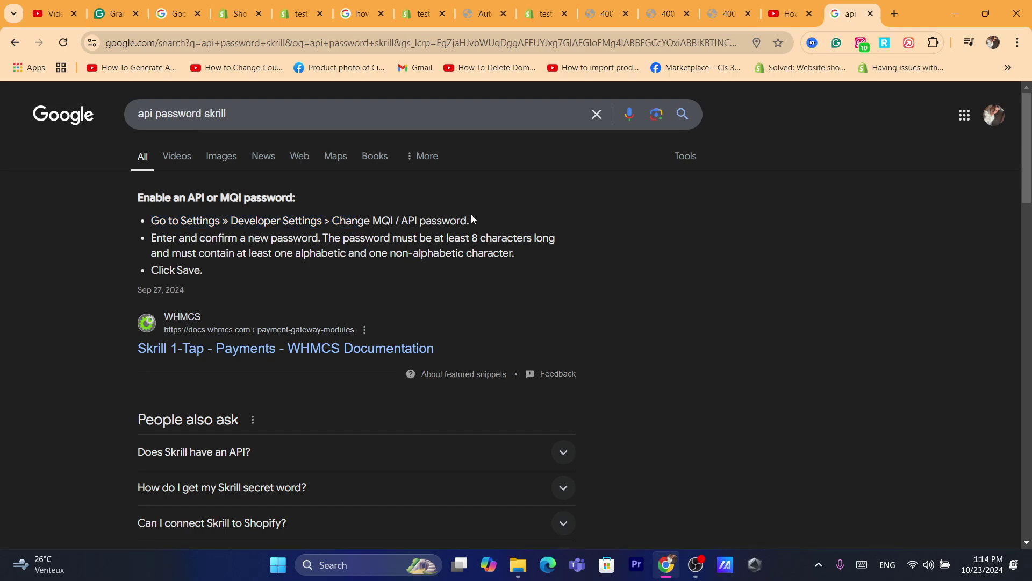
{"action": "left_click_drag", "start_coordinate": [161, 232], "coordinate": [505, 250]}
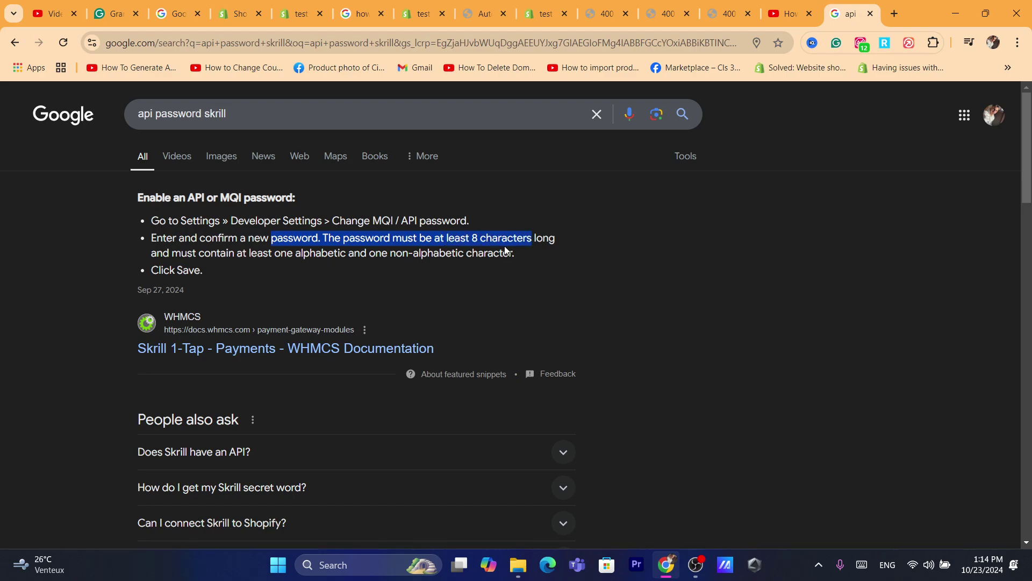
{"action": "left_click", "coordinate": [546, 246]}
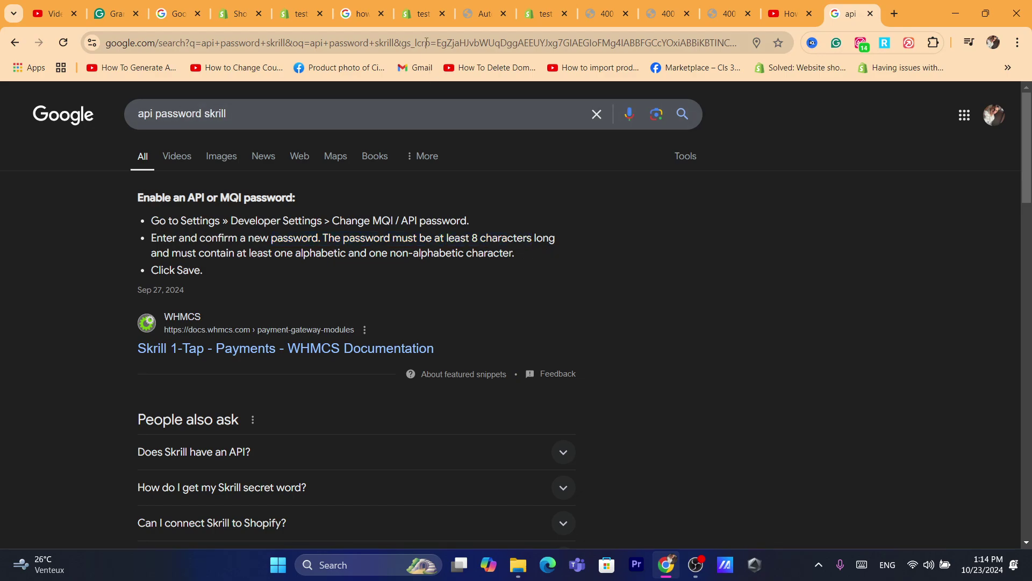
Reread all three Skrill API password instruction steps in the snippet.
{"action": "key", "text": "ctrl+l"}
{"action": "type", "text": "s"}
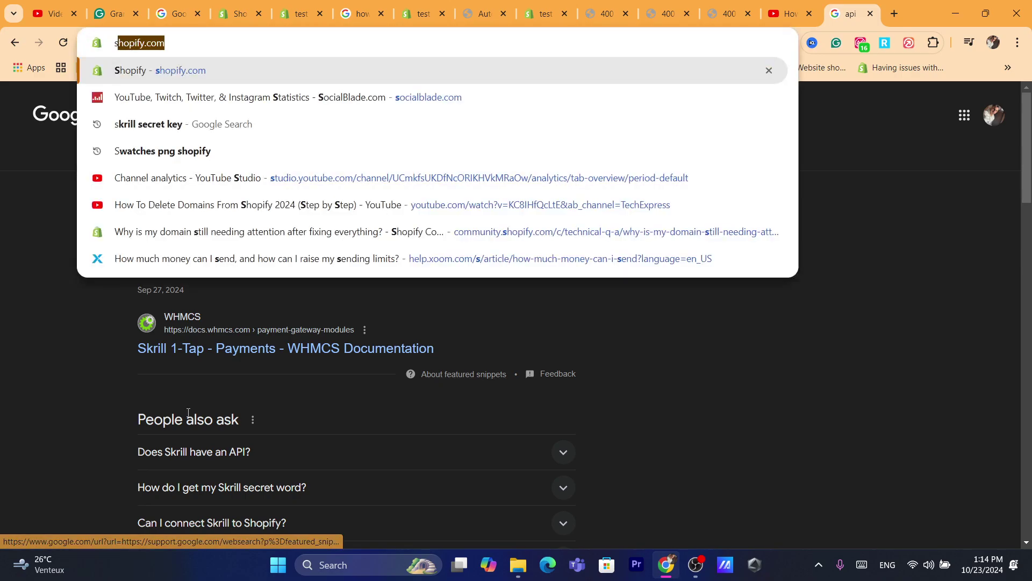
{"action": "left_click", "coordinate": [1, 371]}
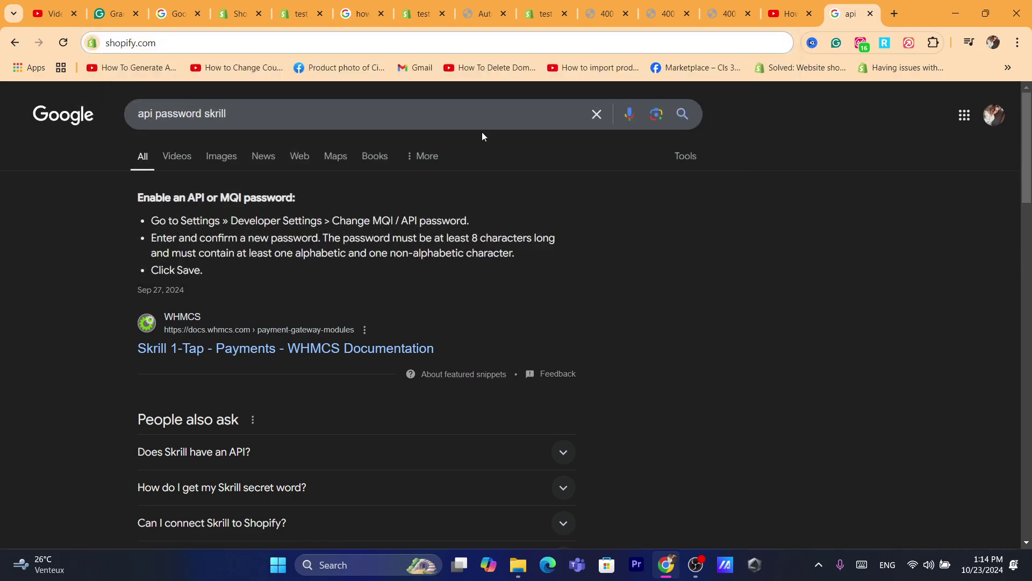
{"action": "left_click", "coordinate": [570, 45]}
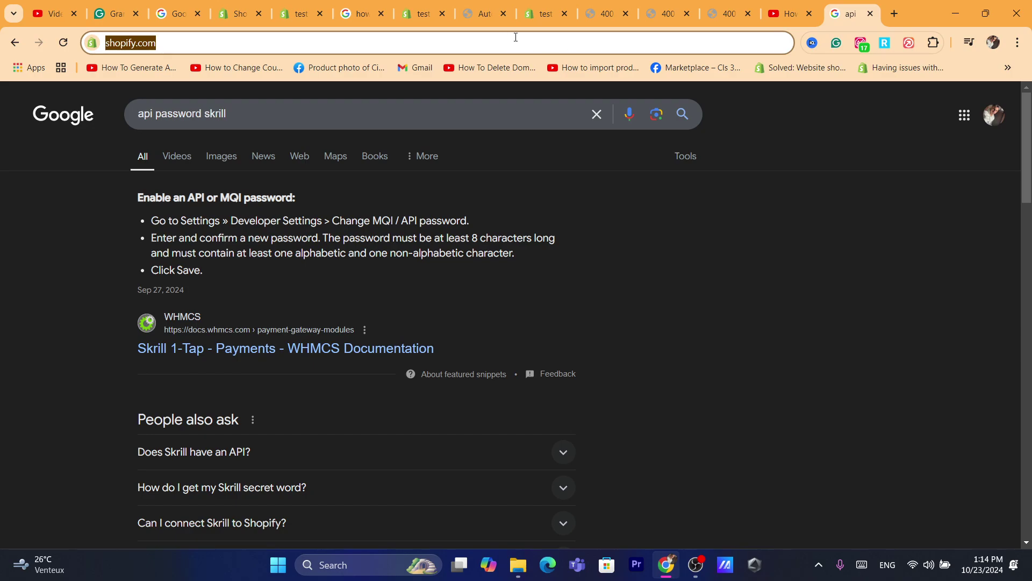
{"action": "triple_click", "coordinate": [379, 234]}
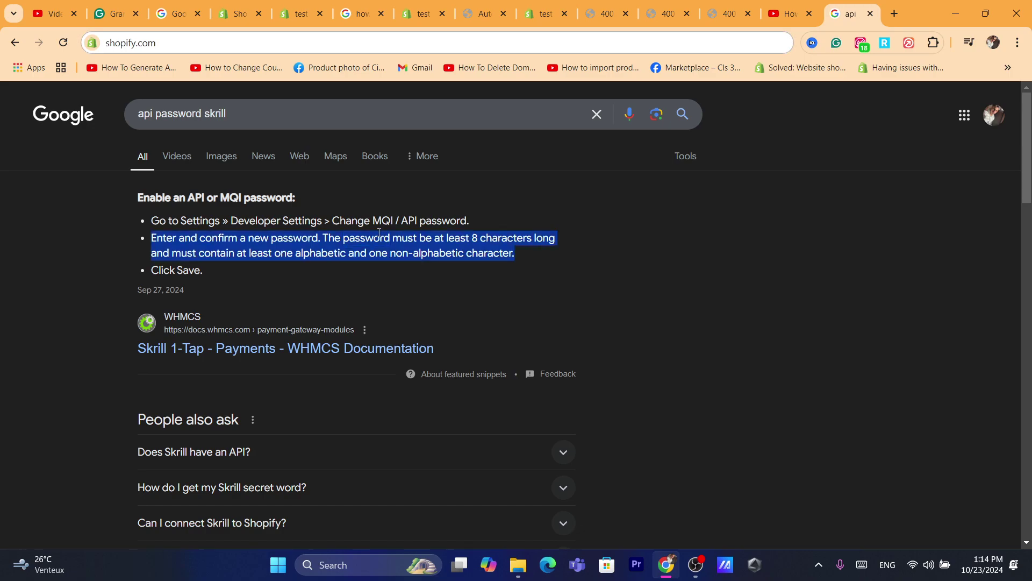
{"action": "left_click", "coordinate": [137, 269]}
{"action": "left_click_drag", "start_coordinate": [227, 264], "coordinate": [148, 221]}
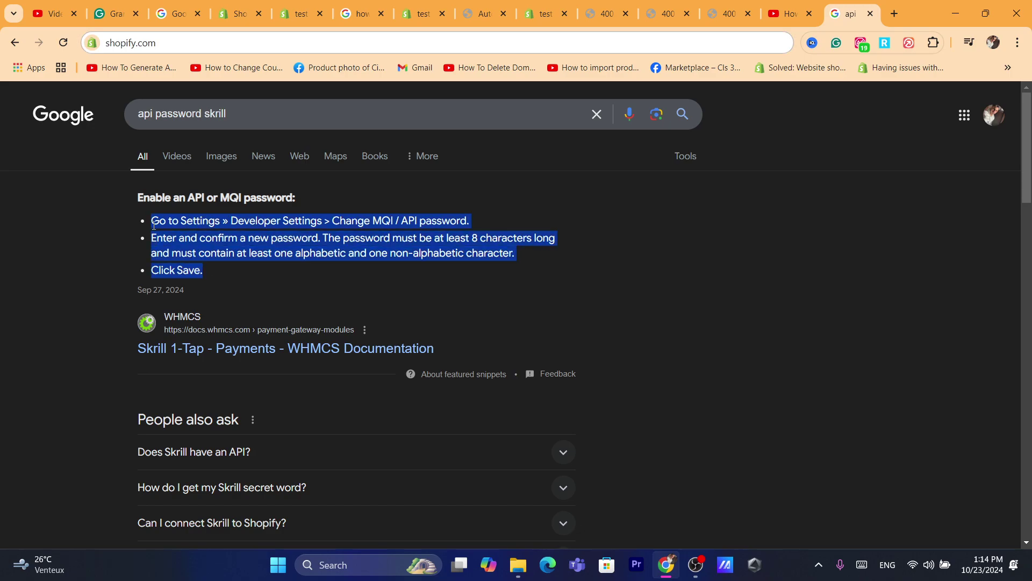
{"action": "left_click", "coordinate": [148, 220]}
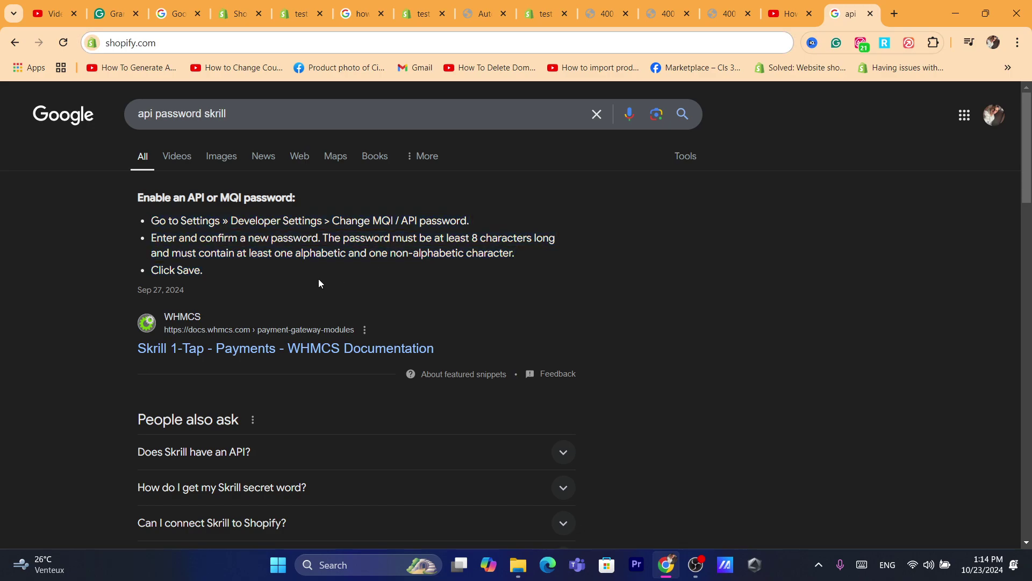
{"action": "left_click_drag", "start_coordinate": [319, 279], "coordinate": [133, 197]}
{"action": "left_click", "coordinate": [133, 197]}
Reload the Skrill Official settings page and retry the install, landing on the OAuth error.
{"action": "left_click", "coordinate": [725, 13]}
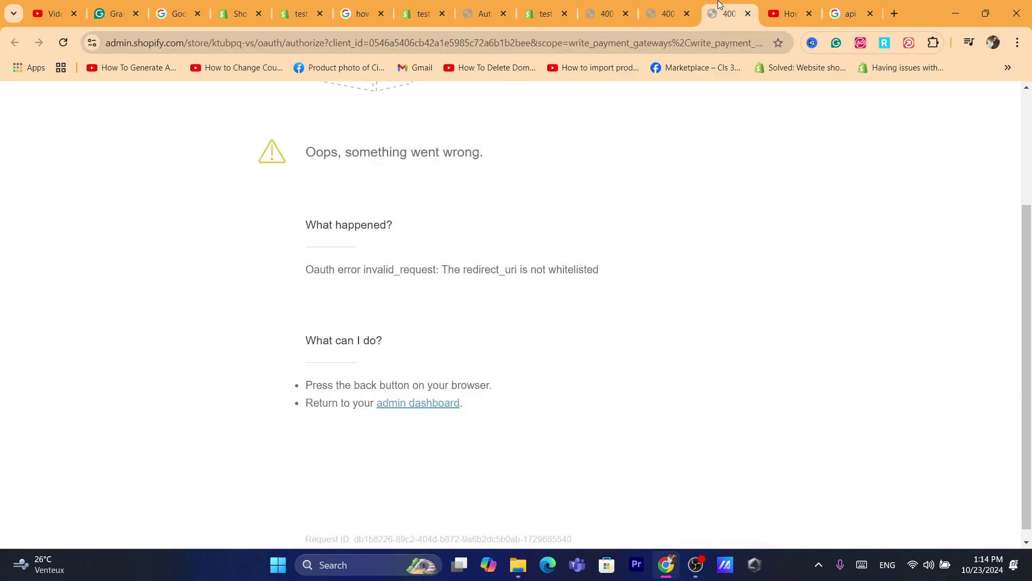
{"action": "left_click", "coordinate": [667, 14]}
{"action": "left_click", "coordinate": [586, 6]}
{"action": "left_click", "coordinate": [543, 13]}
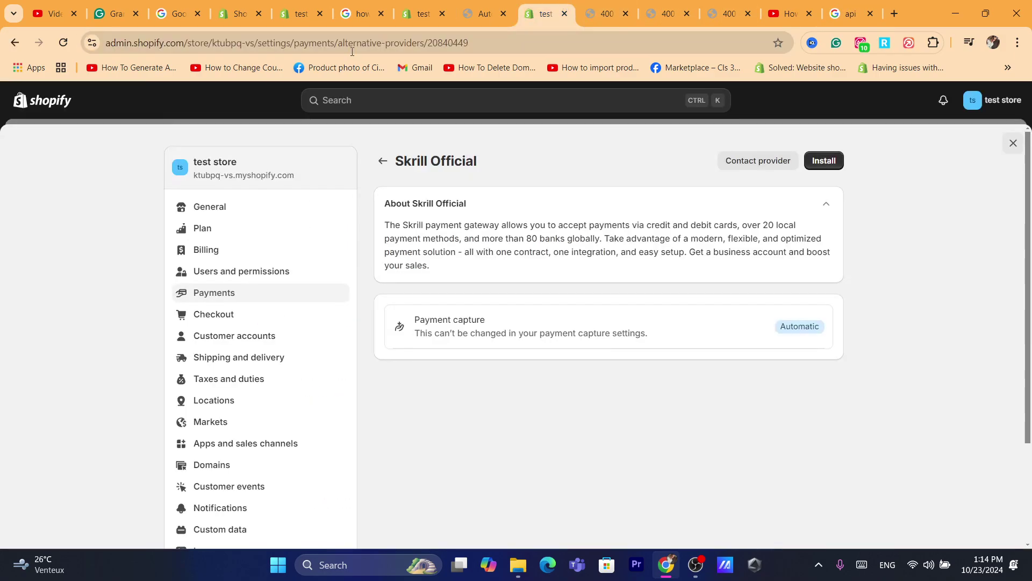
{"action": "left_click", "coordinate": [63, 42]}
{"action": "left_click", "coordinate": [594, 43]}
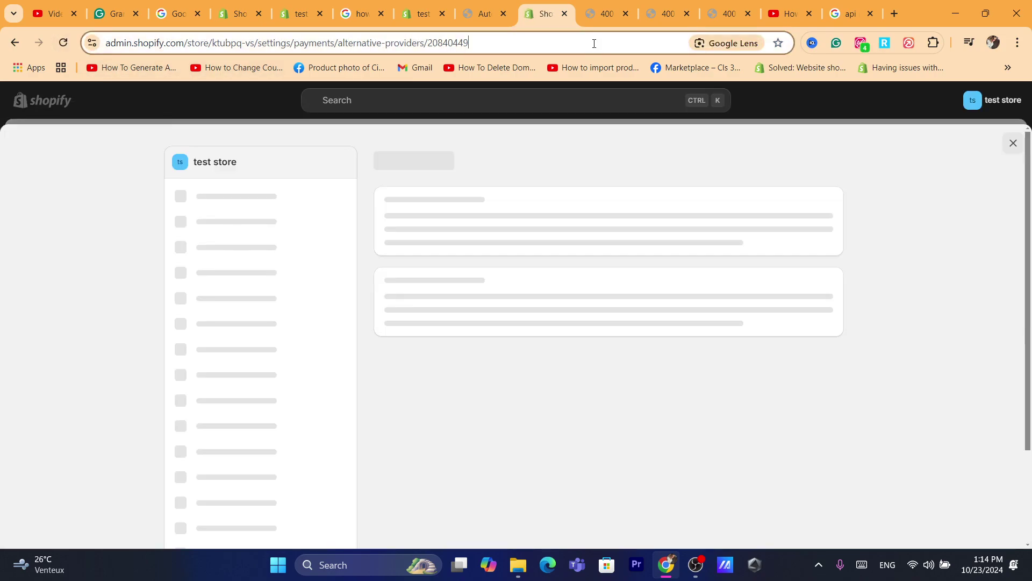
{"action": "left_click", "coordinate": [828, 160]}
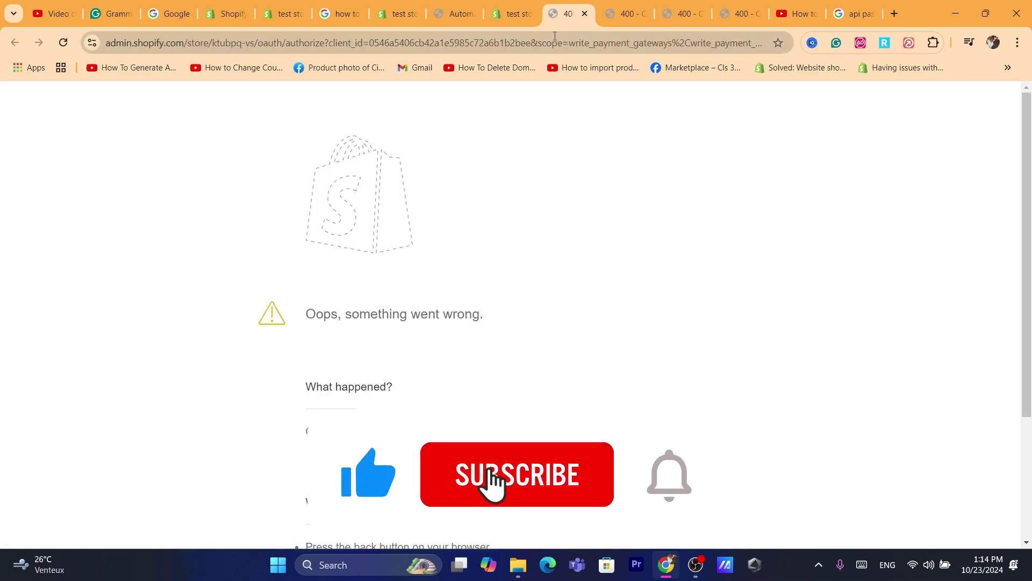
{"action": "left_click", "coordinate": [555, 38]}
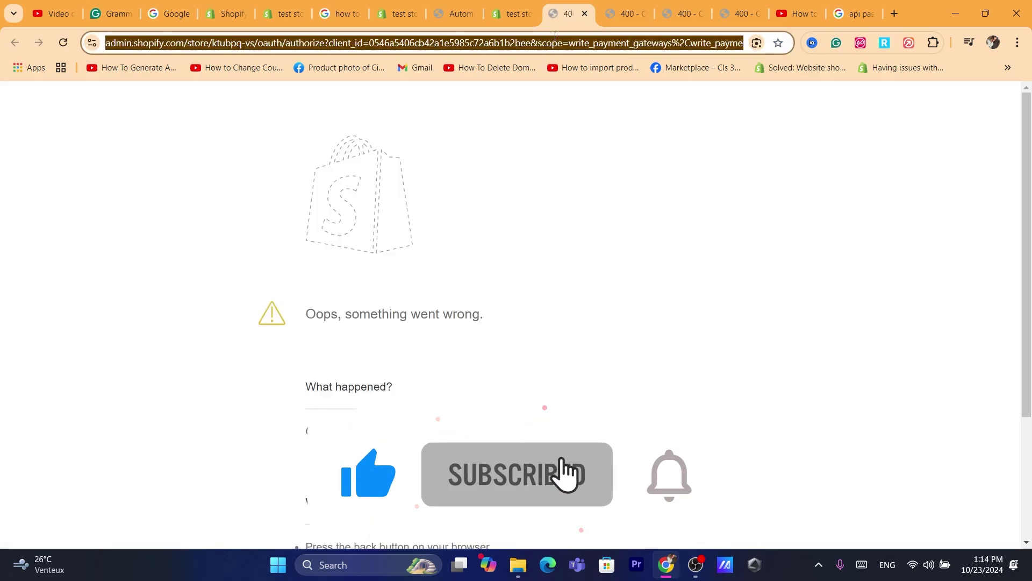